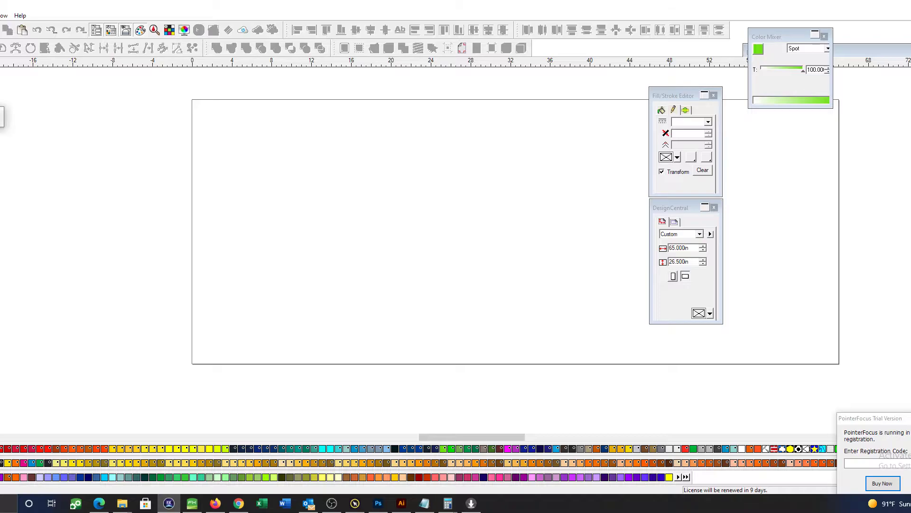
Draw a green circle about 11.4 in across near the page's left end and duplicate it to its right
{"action": "left_click_drag", "start_coordinate": [282, 203], "coordinate": [327, 237]}
{"action": "key", "text": "space"}
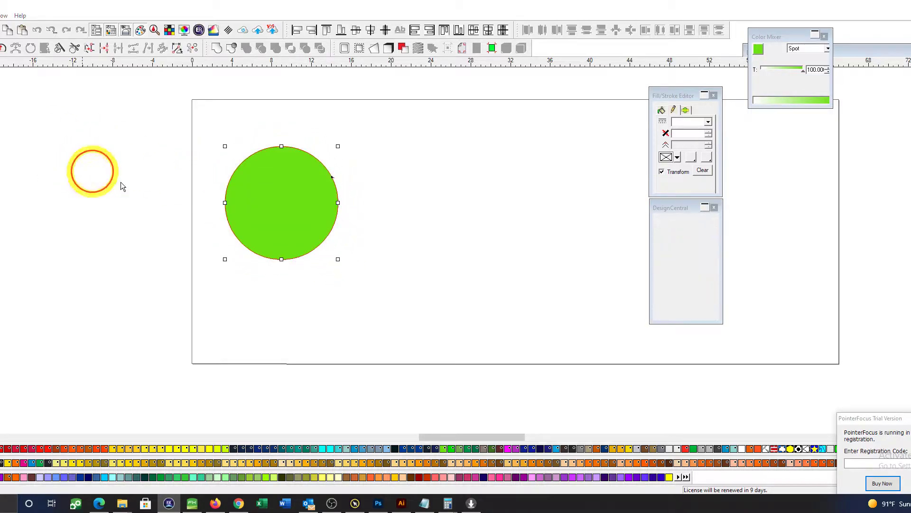
{"action": "left_click_drag", "start_coordinate": [207, 203], "coordinate": [219, 218]}
{"action": "left_click_drag", "start_coordinate": [287, 213], "coordinate": [437, 219]}
{"action": "left_click", "coordinate": [299, 214]}
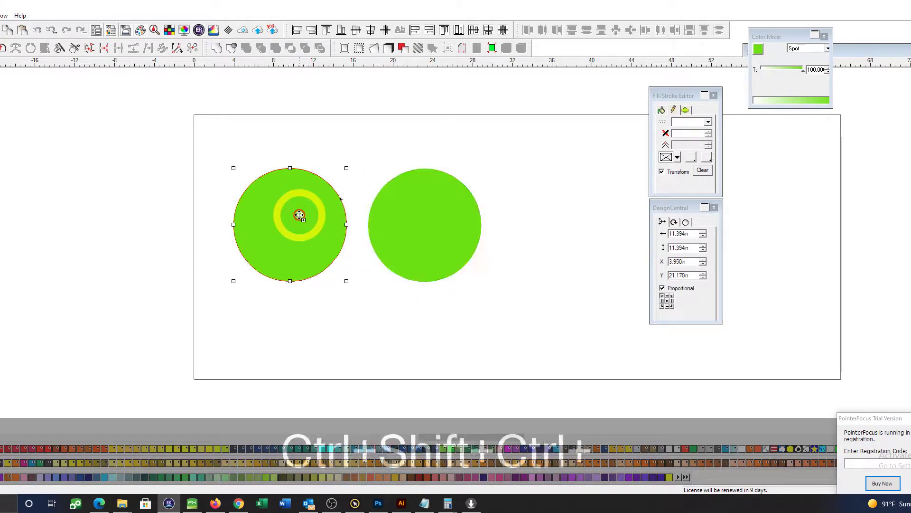
Convert the left circle into an unfilled thin contour line
{"action": "key", "text": "ctrl+alt+x"}
{"action": "left_click", "coordinate": [224, 187]}
{"action": "left_click", "coordinate": [438, 228]}
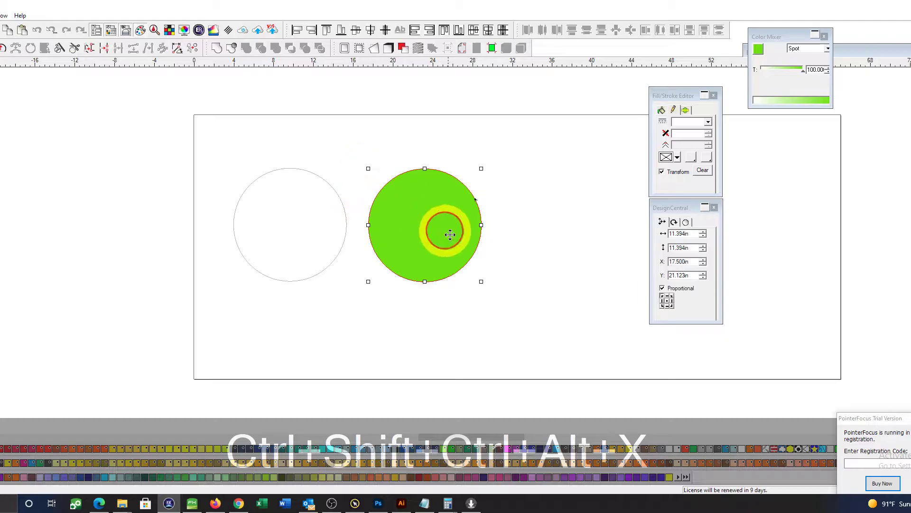
Add an outline around the left circle's contour with a 0.125 in offset, keeping the original
{"action": "left_click_drag", "start_coordinate": [352, 297], "coordinate": [306, 257]}
{"action": "key", "text": "alt+w"}
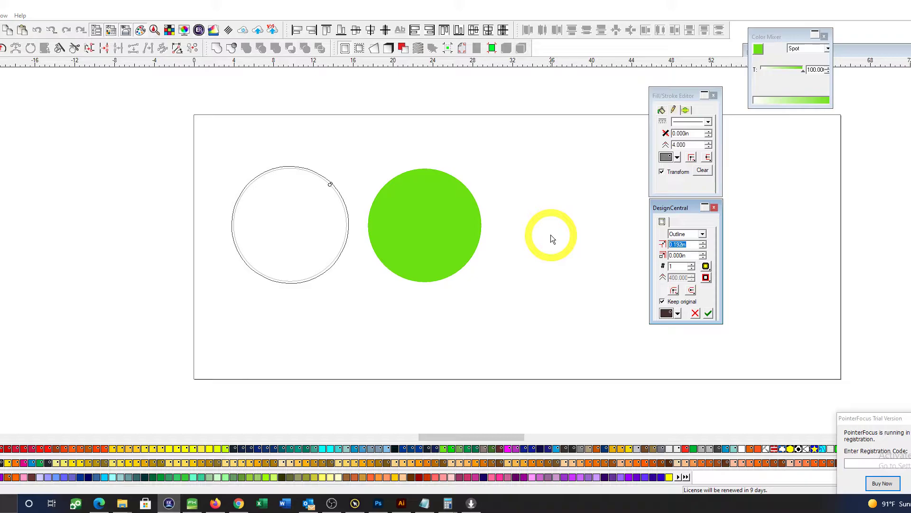
{"action": "type", "text": "0.125"}
{"action": "key", "text": "Return"}
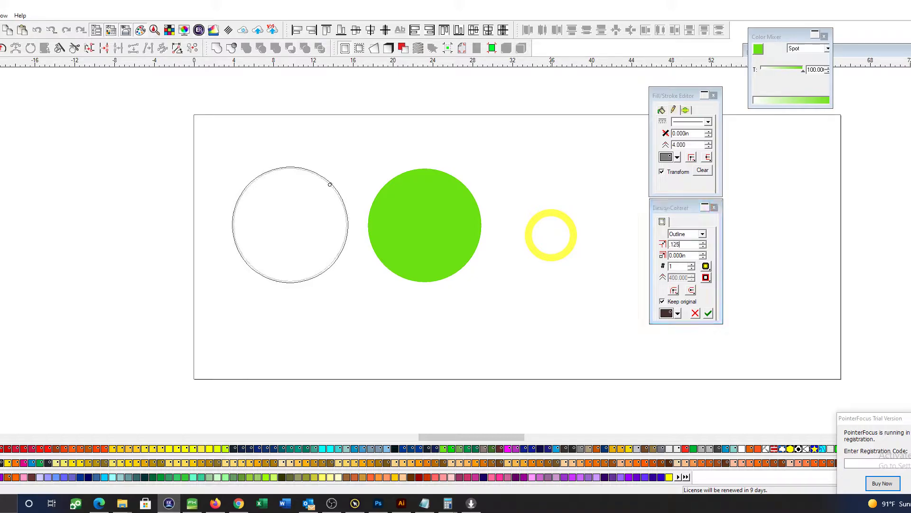
{"action": "left_click_drag", "start_coordinate": [706, 277], "coordinate": [708, 289]}
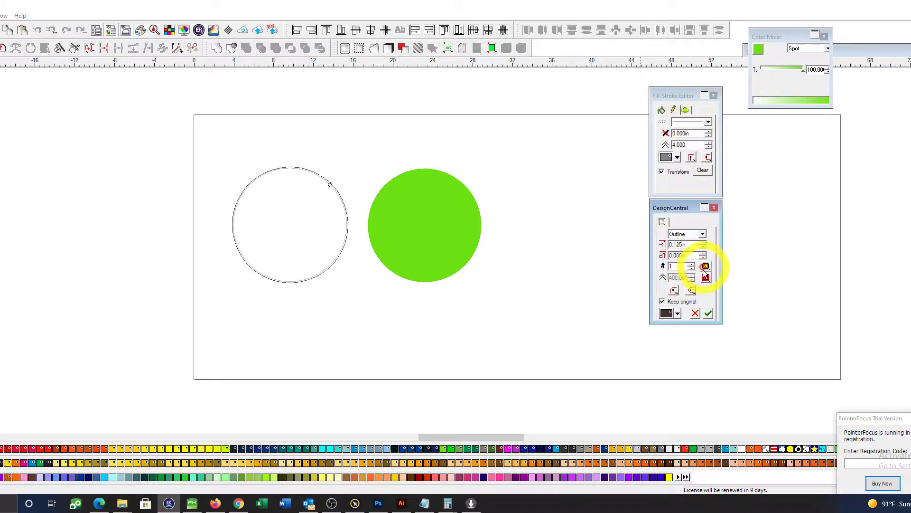
{"action": "left_click", "coordinate": [709, 313]}
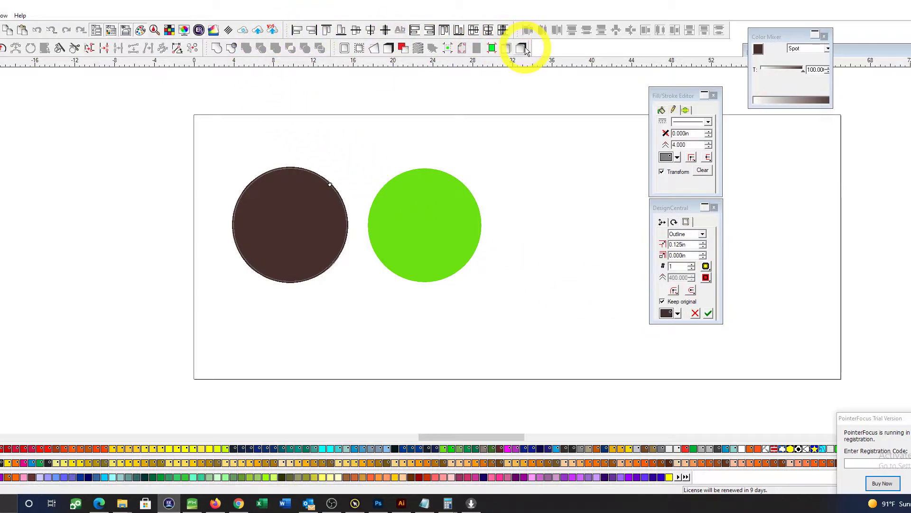
Delete the duplicate green circle beside the dark brown outlined circle
{"action": "left_click", "coordinate": [287, 216]}
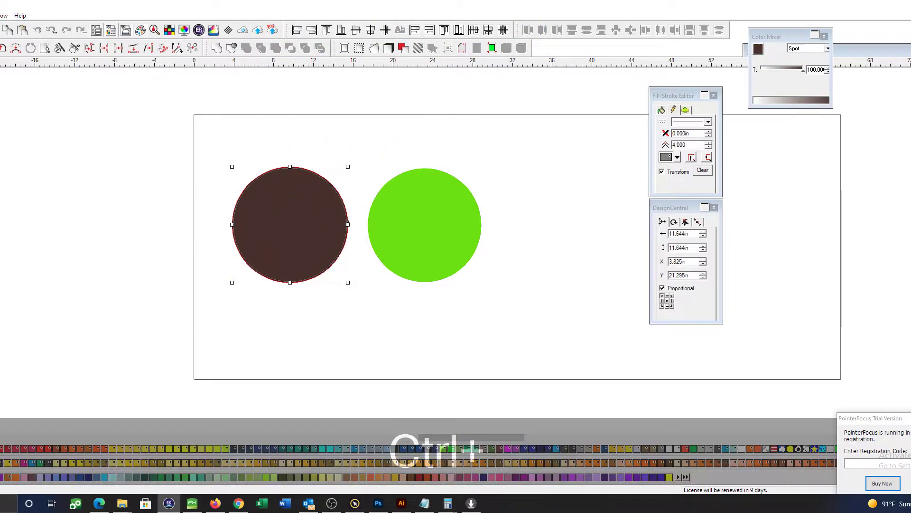
{"action": "left_click", "coordinate": [433, 221]}
{"action": "left_click", "coordinate": [435, 304]}
{"action": "key", "text": "ctrl+z"}
{"action": "key", "text": "F5"}
{"action": "left_click_drag", "start_coordinate": [224, 169], "coordinate": [515, 273]}
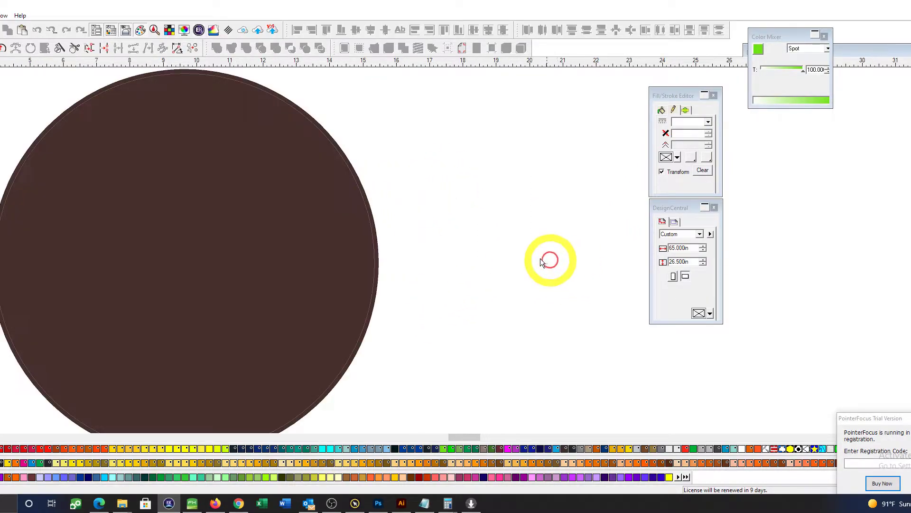
Fill the dark brown outlined circle with bright green
{"action": "left_click", "coordinate": [167, 187]}
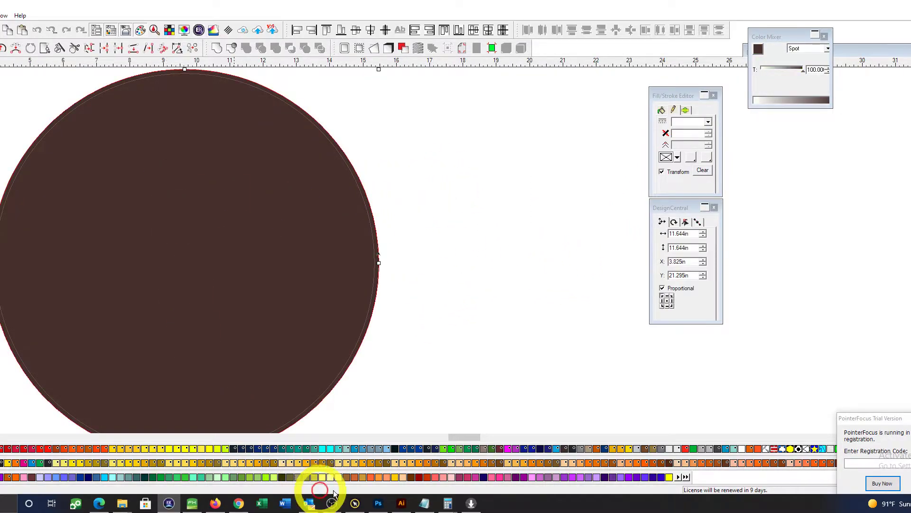
{"action": "left_click", "coordinate": [444, 449]}
{"action": "scroll", "coordinate": [433, 280], "scroll_direction": "down", "scroll_amount": 2}
{"action": "key", "text": "ctrl+space"}
{"action": "left_click_drag", "start_coordinate": [421, 255], "coordinate": [429, 184]}
{"action": "left_click", "coordinate": [258, 159]}
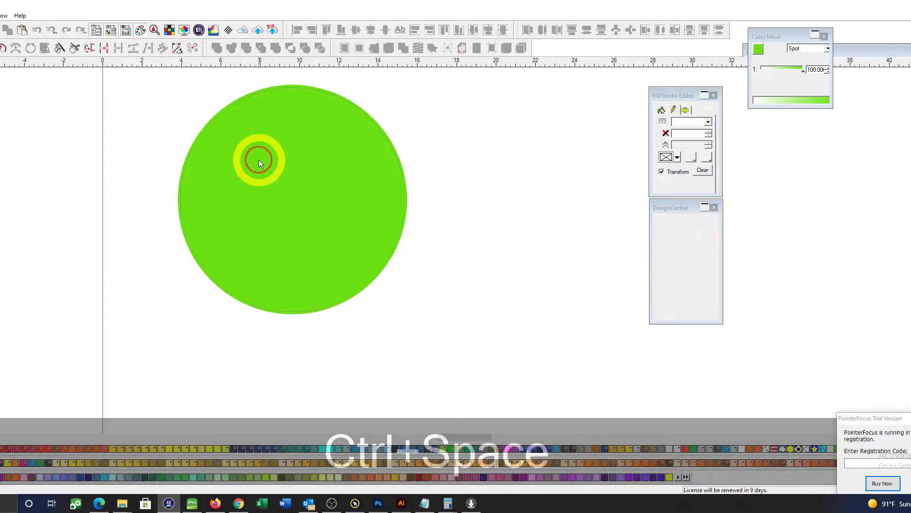
{"action": "left_click", "coordinate": [457, 229]}
{"action": "scroll", "coordinate": [457, 232], "scroll_direction": "down", "scroll_amount": 2}
{"action": "key", "text": "ctrl+space"}
{"action": "left_click_drag", "start_coordinate": [496, 224], "coordinate": [433, 230]}
{"action": "left_click", "coordinate": [428, 252]}
{"action": "left_click", "coordinate": [255, 206]}
{"action": "left_click", "coordinate": [323, 207]}
{"action": "left_click", "coordinate": [431, 240]}
{"action": "left_click", "coordinate": [311, 235]}
{"action": "left_click", "coordinate": [432, 234]}
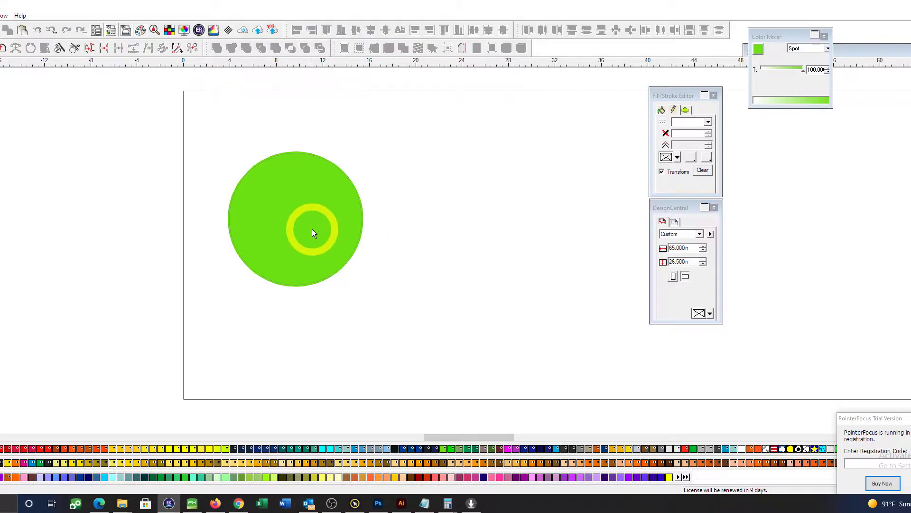
Draw a right-pointing arrow about 12.5 in long to the right of the circle and fill it light blue
{"action": "key", "text": "ctrl+space"}
{"action": "left_click_drag", "start_coordinate": [445, 241], "coordinate": [404, 241]}
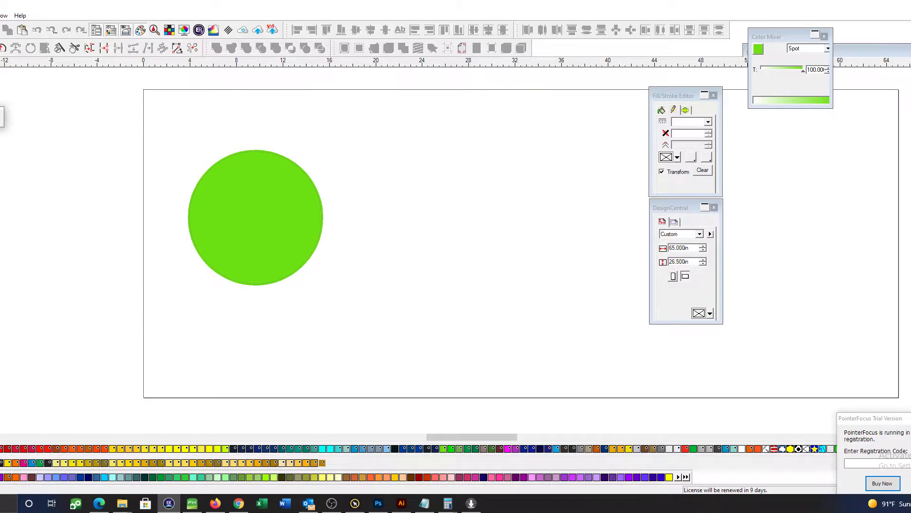
{"action": "left_click_drag", "start_coordinate": [409, 268], "coordinate": [554, 269]}
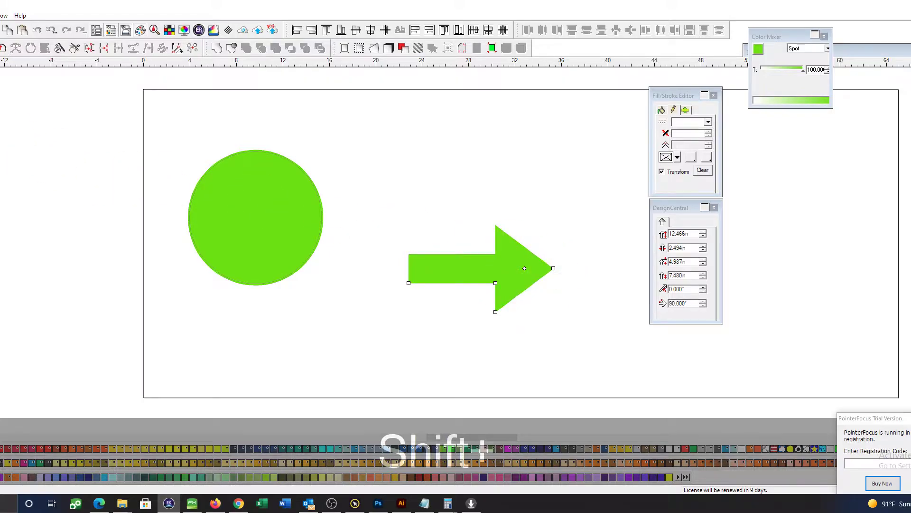
{"action": "left_click", "coordinate": [8, 162]}
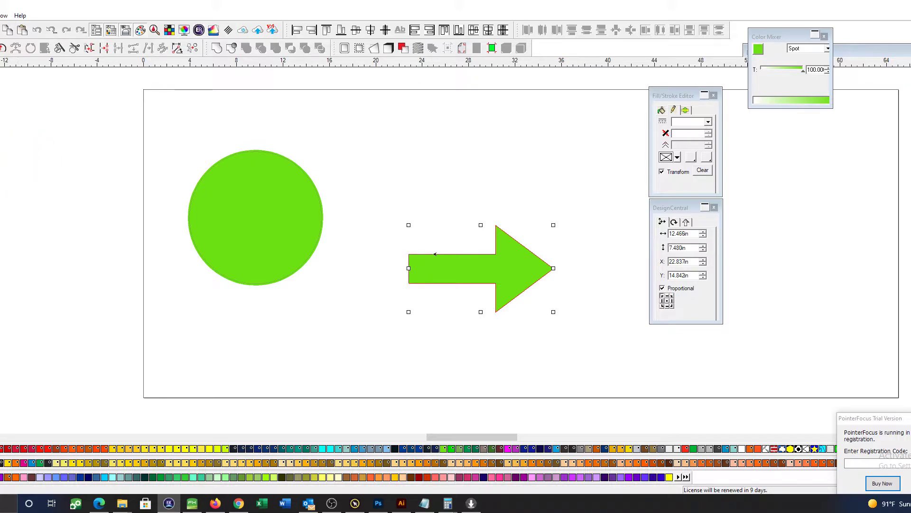
{"action": "left_click", "coordinate": [391, 448]}
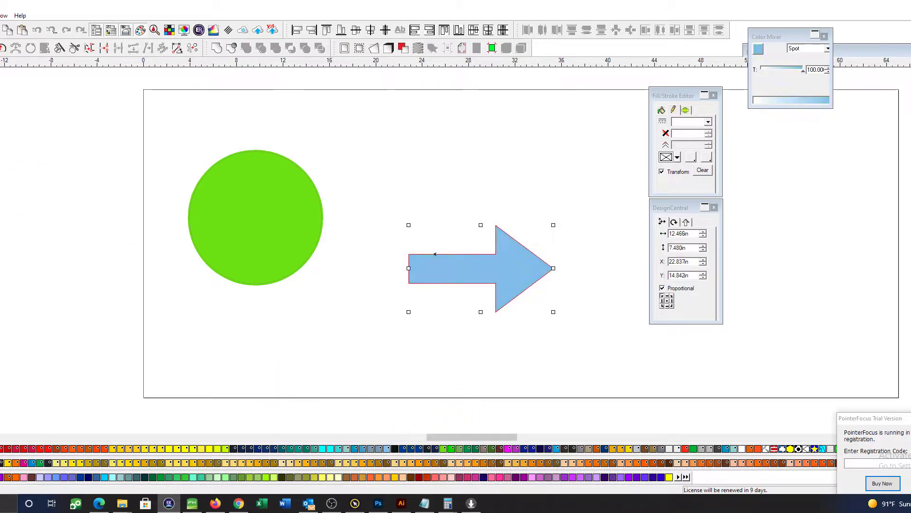
{"action": "left_click", "coordinate": [69, 185]}
Move the blue arrow onto the green circle so its tail extends past the circle's left edge
{"action": "scroll", "coordinate": [114, 235], "scroll_direction": "down", "scroll_amount": 4}
{"action": "key", "text": "ctrl+space"}
{"action": "left_click_drag", "start_coordinate": [159, 244], "coordinate": [253, 264]}
{"action": "left_click", "coordinate": [450, 280]}
{"action": "left_click_drag", "start_coordinate": [469, 279], "coordinate": [444, 239]}
{"action": "left_click", "coordinate": [309, 241]}
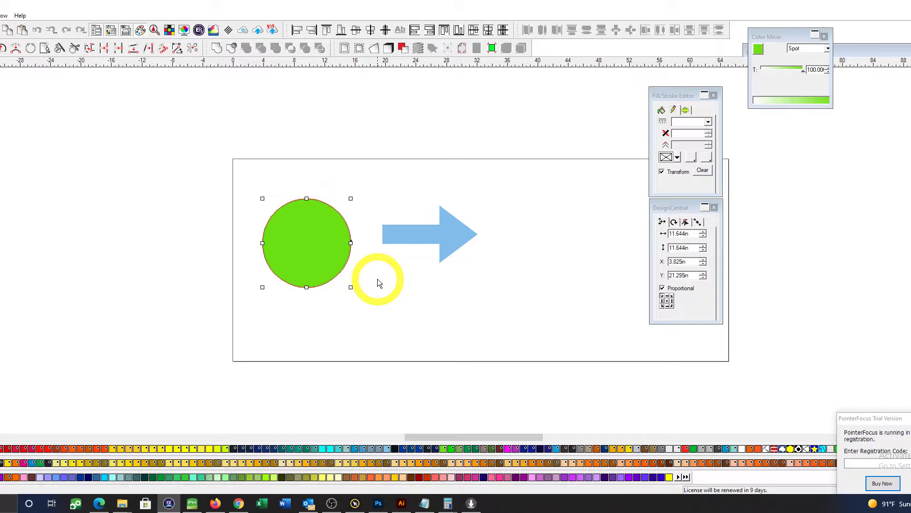
{"action": "left_click_drag", "start_coordinate": [454, 241], "coordinate": [312, 247]}
Enlarge the arrow to about 14.2 in long and center it vertically on the green circle
{"action": "left_click", "coordinate": [326, 252]}
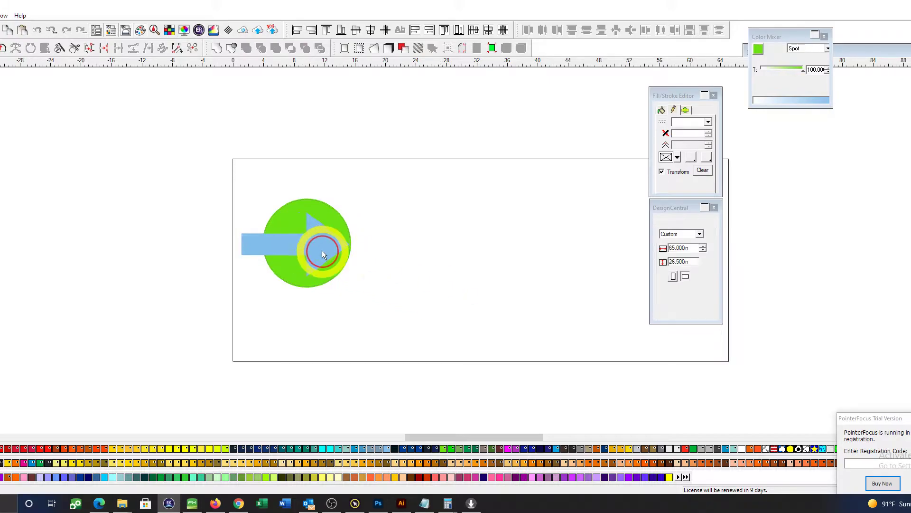
{"action": "left_click", "coordinate": [324, 245], "text": "shift"}
{"action": "left_click", "coordinate": [370, 30]}
{"action": "left_click", "coordinate": [410, 233]}
{"action": "left_click_drag", "start_coordinate": [187, 180], "coordinate": [533, 252]}
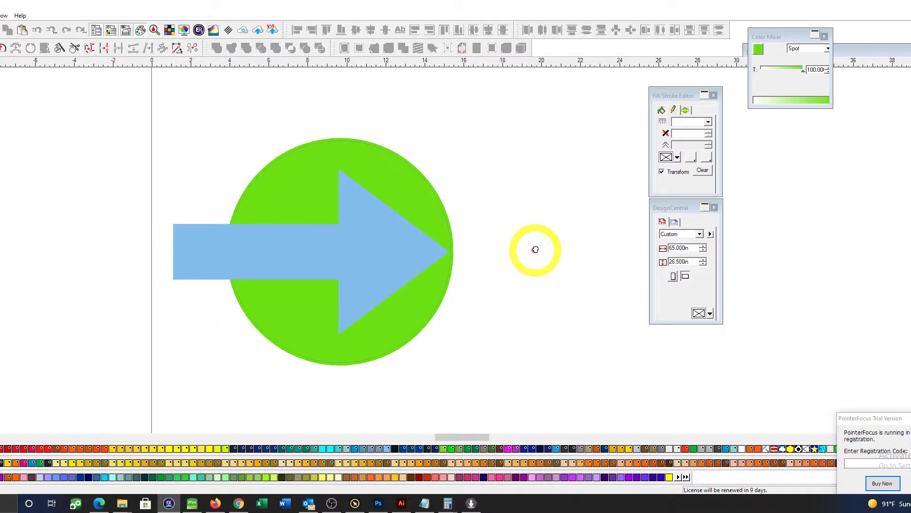
Clip the arrow to the green circle, removing the tail that extends past its left edge
{"action": "left_click", "coordinate": [372, 203]}
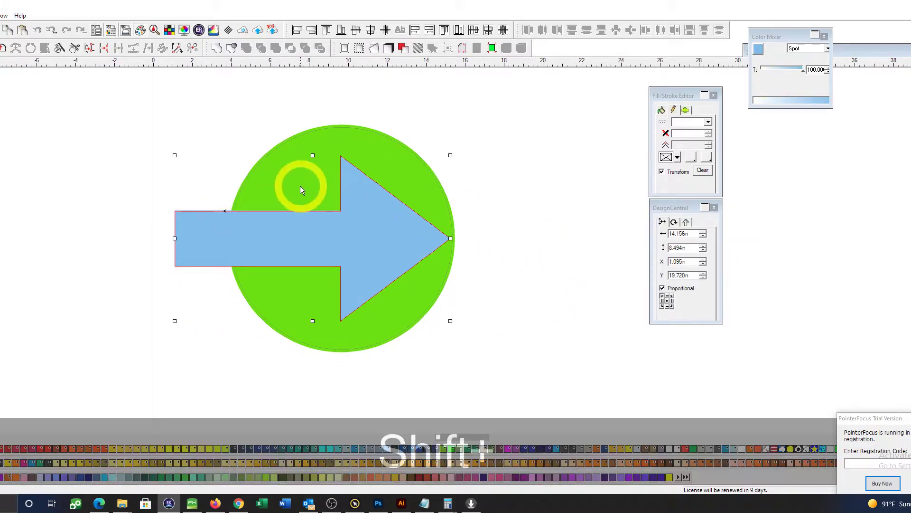
{"action": "left_click", "coordinate": [299, 182], "text": "shift"}
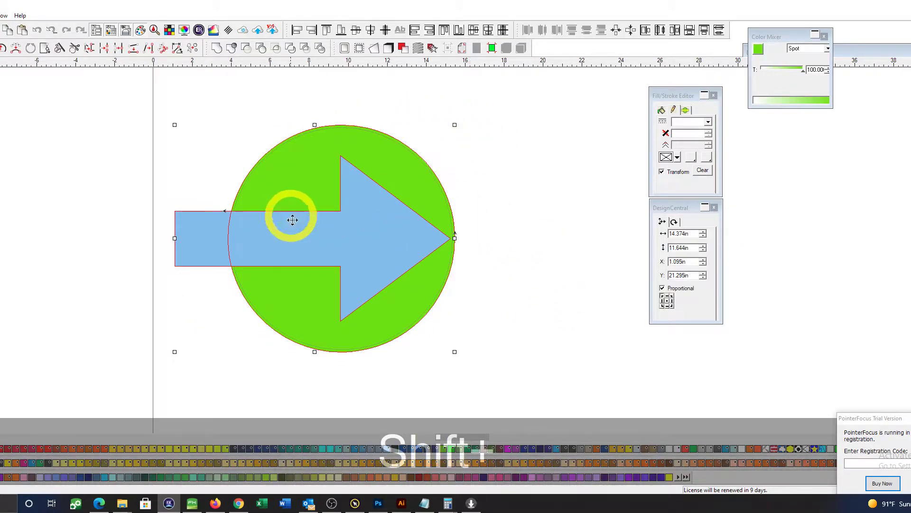
{"action": "left_click", "coordinate": [308, 51]}
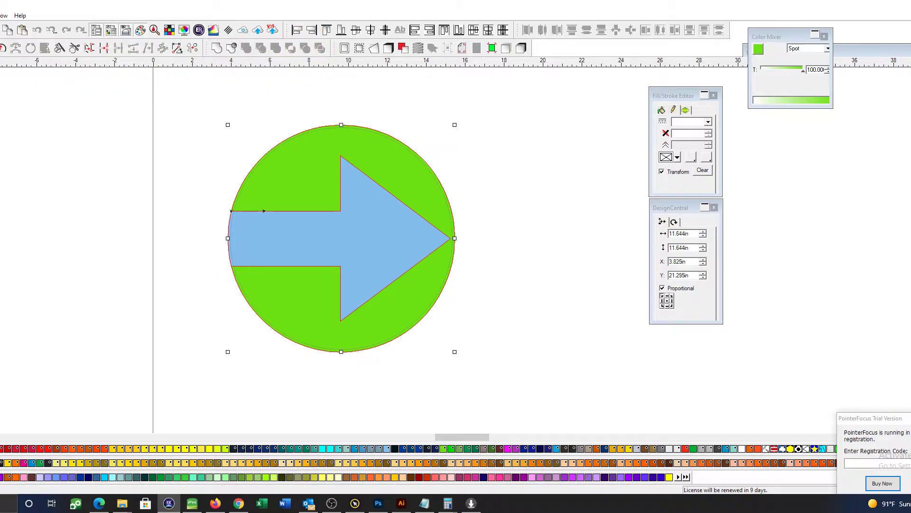
Duplicate the circle and clipped arrow to the right, leaving a gap between the two emblems
{"action": "scroll", "coordinate": [156, 199], "scroll_direction": "down", "scroll_amount": 4}
{"action": "key", "text": "ctrl+space"}
{"action": "left_click_drag", "start_coordinate": [443, 267], "coordinate": [338, 241]}
{"action": "scroll", "coordinate": [342, 225], "scroll_direction": "down", "scroll_amount": 2}
{"action": "key", "text": "ctrl+space"}
{"action": "left_click", "coordinate": [338, 241]}
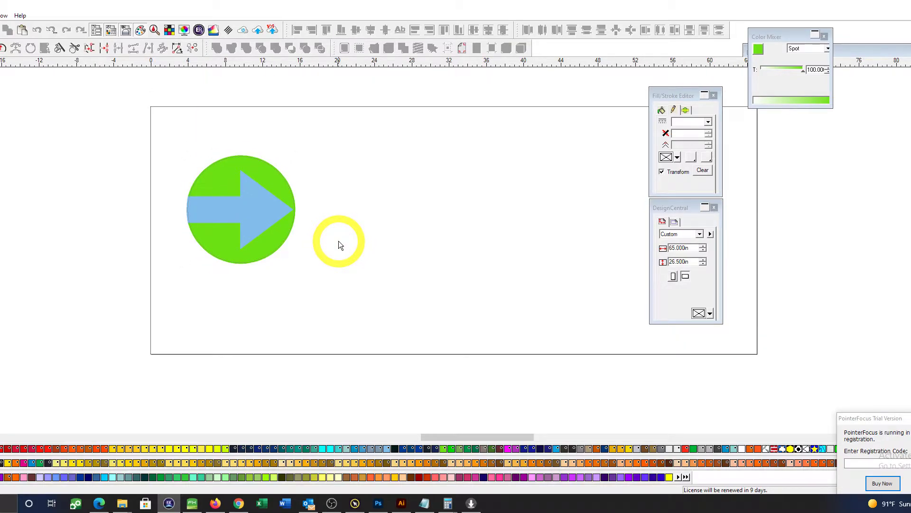
{"action": "left_click_drag", "start_coordinate": [291, 212], "coordinate": [404, 204]}
{"action": "key", "text": "ctrl+shift+space"}
{"action": "left_click_drag", "start_coordinate": [507, 258], "coordinate": [355, 252]}
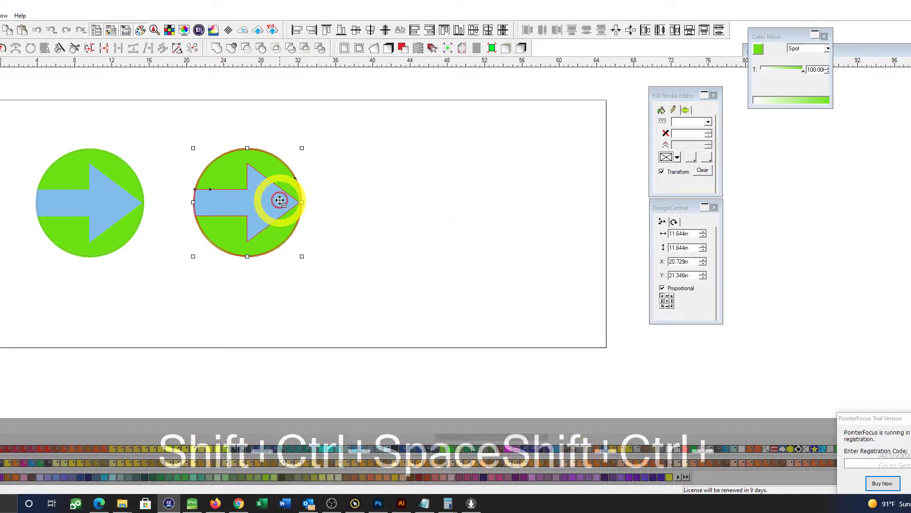
Release the clipping on the copied emblem and duplicate its full arrow below the circle
{"action": "key", "text": "ctrl+shift+d"}
{"action": "left_click", "coordinate": [412, 234]}
{"action": "key", "text": "space"}
{"action": "left_click", "coordinate": [281, 190]}
{"action": "left_click_drag", "start_coordinate": [287, 185], "coordinate": [292, 266]}
{"action": "key", "text": "space"}
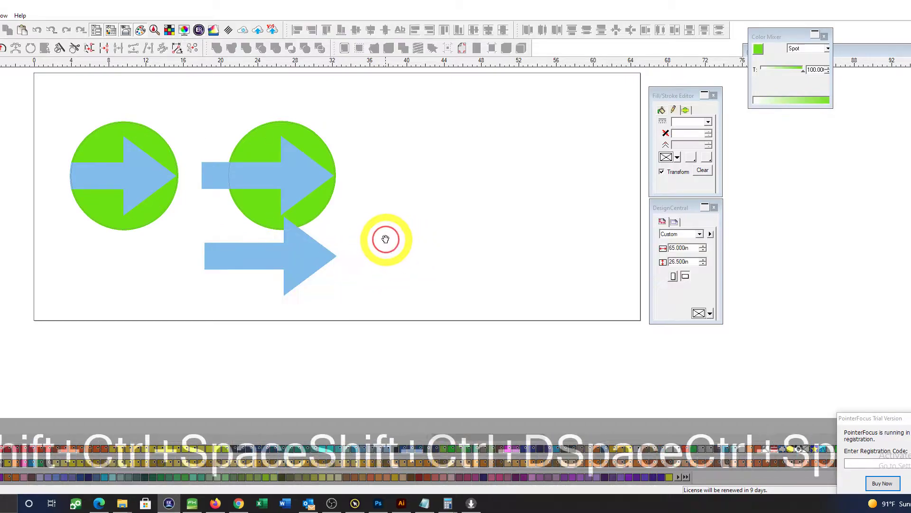
Move the second circle's arrow right to about X 23.1 in so its head extends past the circle's edge
{"action": "left_click_drag", "start_coordinate": [386, 240], "coordinate": [459, 236]}
{"action": "left_click", "coordinate": [380, 189]}
{"action": "left_click_drag", "start_coordinate": [362, 163], "coordinate": [409, 167]}
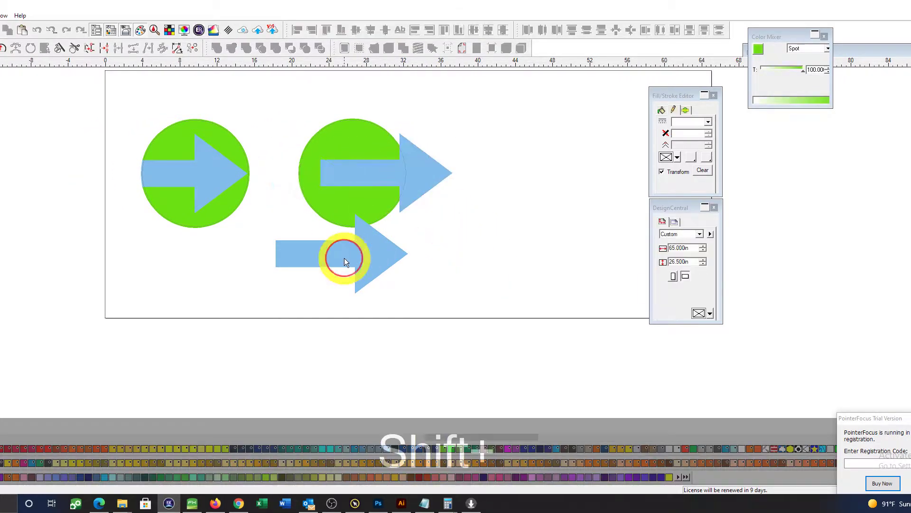
Duplicate the lower arrow twice toward the left, forming an overlapping row of three arrows
{"action": "left_click_drag", "start_coordinate": [366, 259], "coordinate": [231, 264]}
{"action": "left_click", "coordinate": [422, 191]}
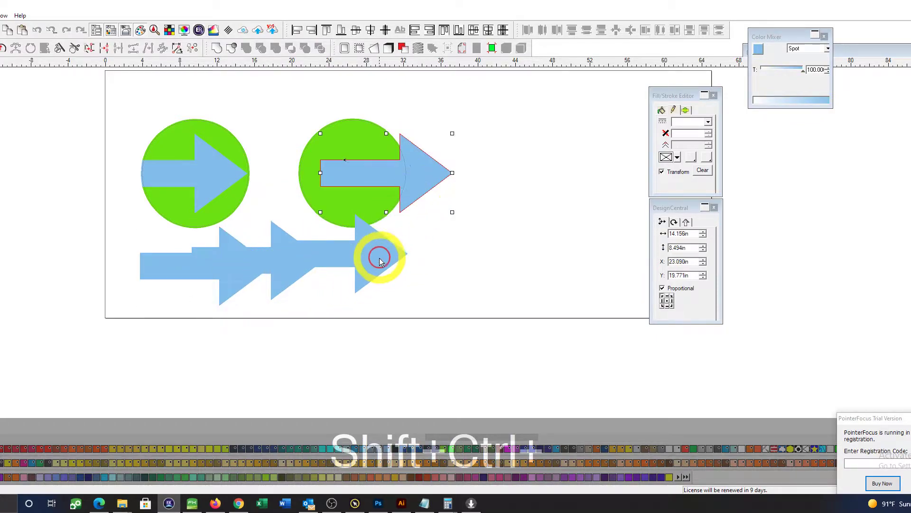
{"action": "left_click", "coordinate": [381, 264]}
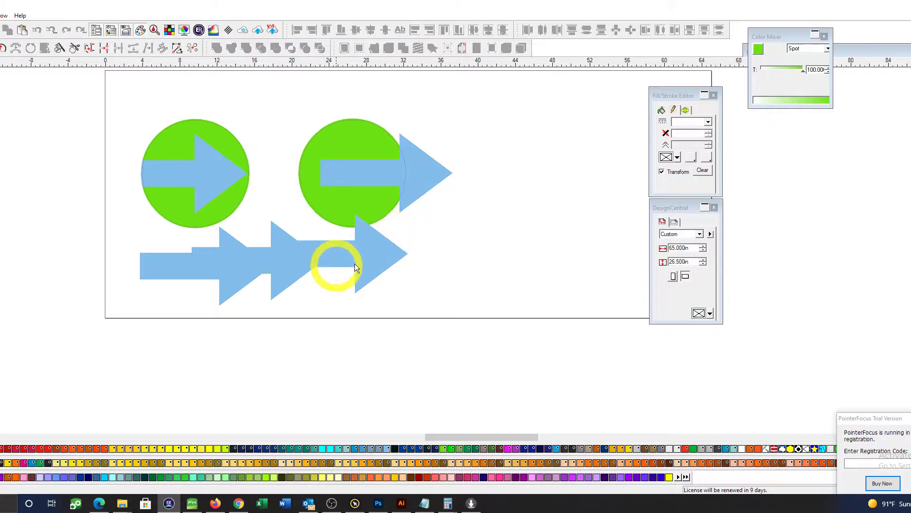
Move the three lower arrows up into an overlapping row across the second circle and nudge the rightmost arrow left
{"action": "left_click_drag", "start_coordinate": [376, 259], "coordinate": [338, 174]}
{"action": "left_click_drag", "start_coordinate": [380, 254], "coordinate": [386, 174]}
{"action": "left_click", "coordinate": [425, 169]}
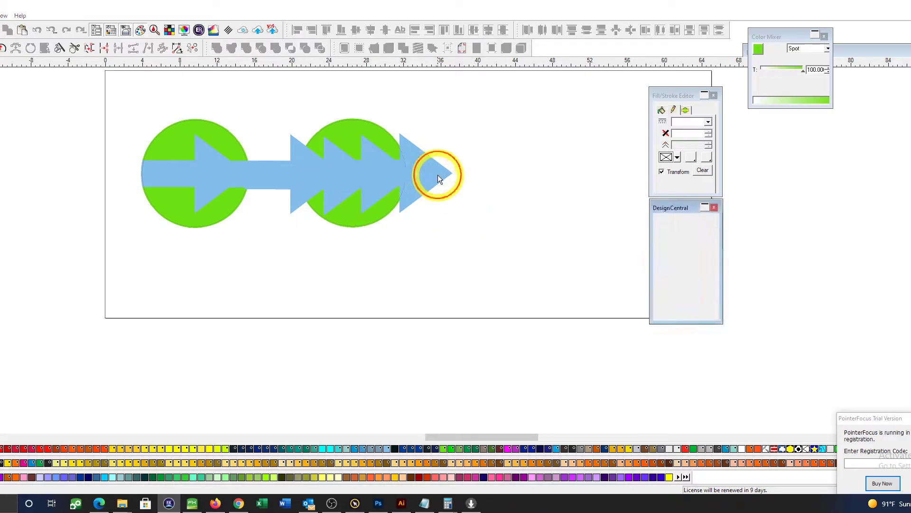
{"action": "key", "text": "shift+Left"}
{"action": "key", "text": "shift+Left"}
{"action": "key", "text": "shift+Left"}
Align the second emblem's four arrows on a common horizontal centerline and distribute them evenly across the row
{"action": "left_click", "coordinate": [366, 147], "text": "shift"}
{"action": "left_click", "coordinate": [331, 150], "text": "shift"}
{"action": "left_click", "coordinate": [301, 151], "text": "shift"}
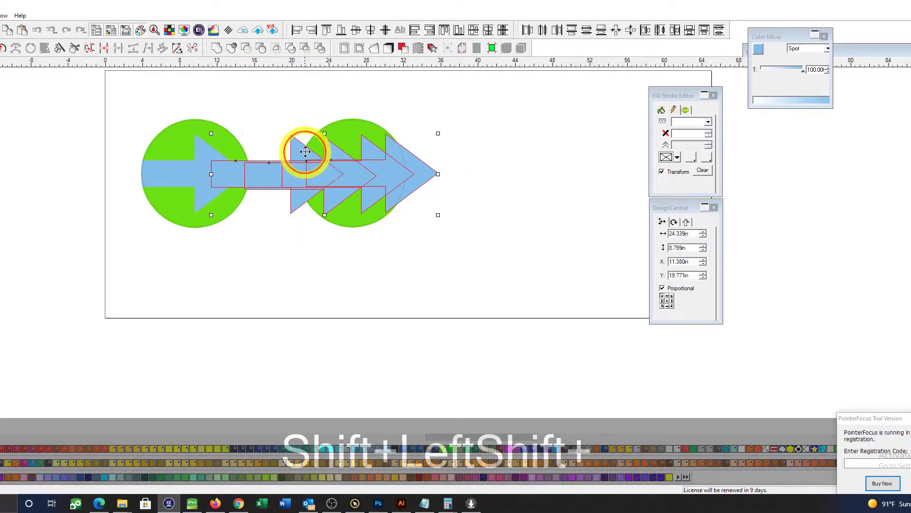
{"action": "left_click", "coordinate": [356, 29]}
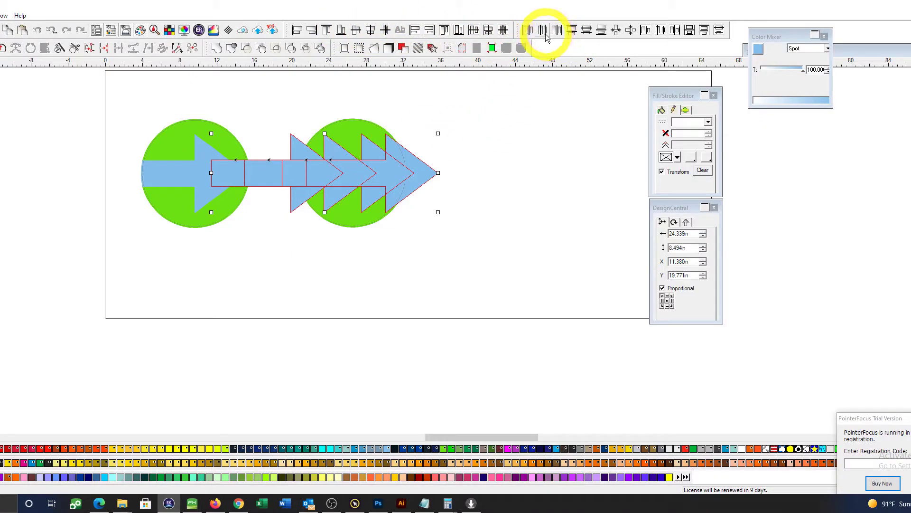
{"action": "left_click", "coordinate": [542, 32]}
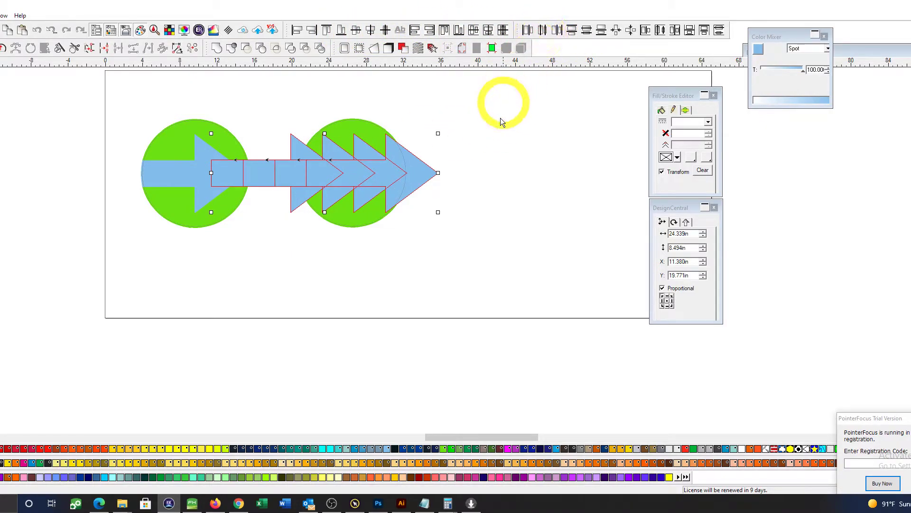
Reduce the tint of the second arrow from the tip end of the second emblem's row
{"action": "left_click", "coordinate": [325, 174]}
{"action": "left_click", "coordinate": [374, 164]}
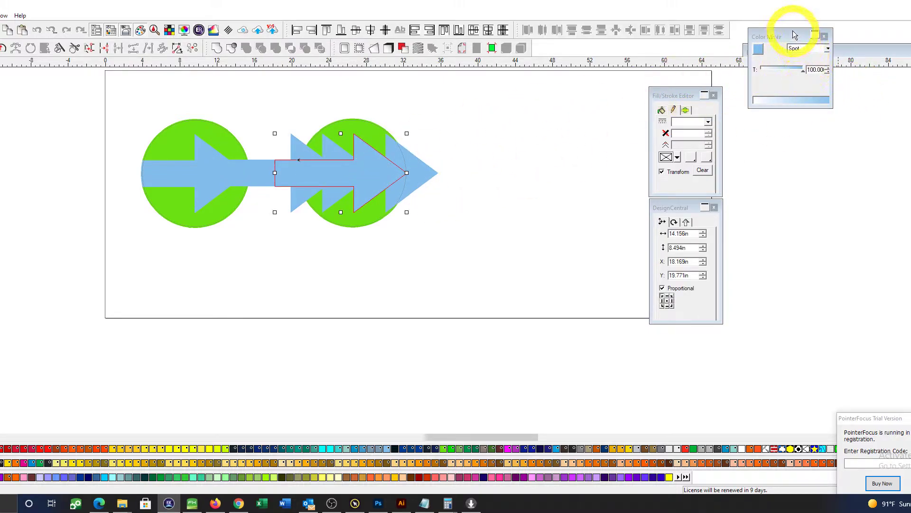
{"action": "left_click_drag", "start_coordinate": [791, 36], "coordinate": [779, 35]}
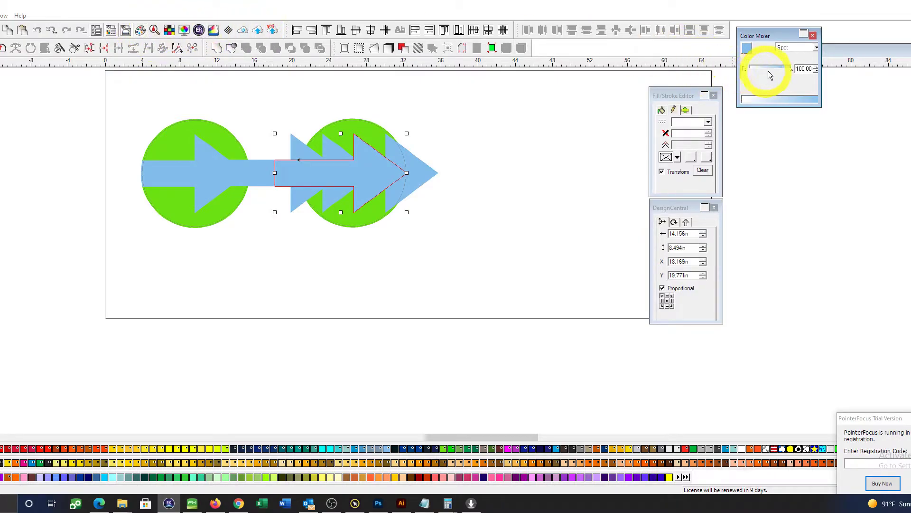
{"action": "left_click_drag", "start_coordinate": [802, 69], "coordinate": [766, 70]}
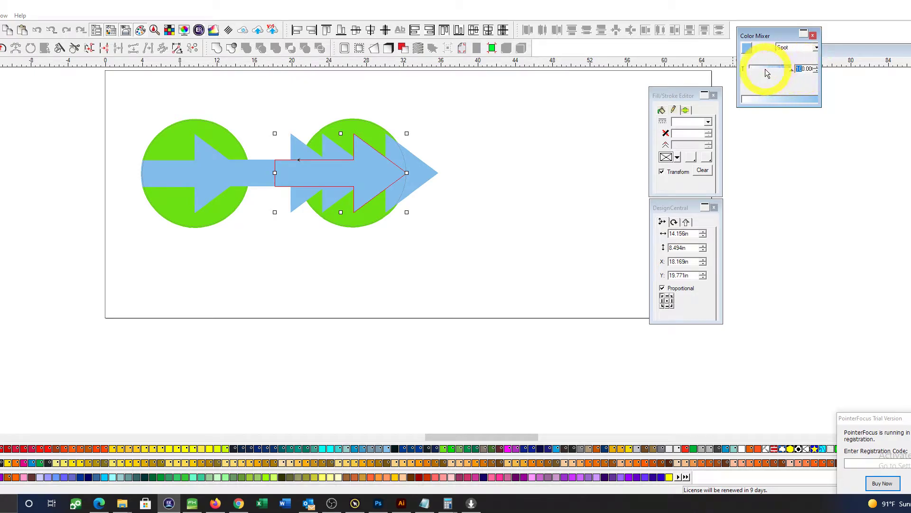
{"action": "key", "text": "Return"}
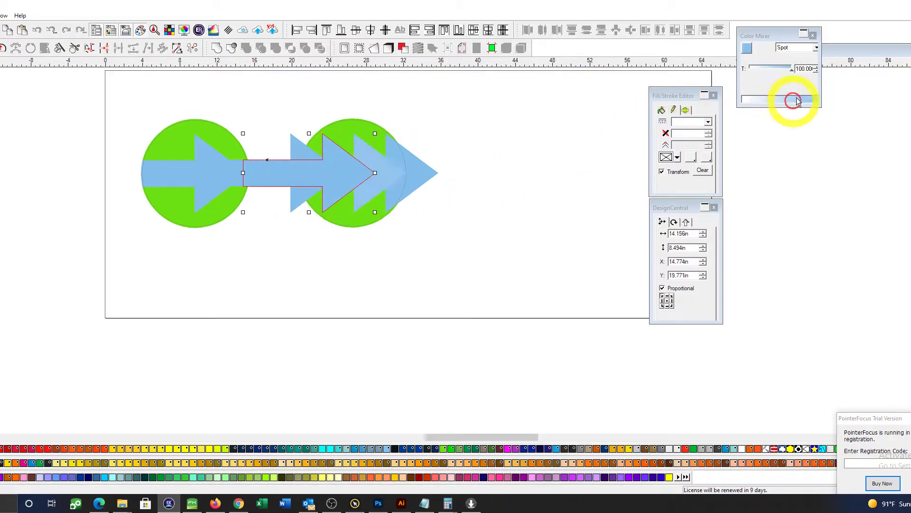
Set the tint of the rearmost arrow in the second emblem's row to 70
{"action": "left_click_drag", "start_coordinate": [331, 152], "coordinate": [299, 152]}
{"action": "left_click_drag", "start_coordinate": [802, 69], "coordinate": [773, 71]}
{"action": "type", "text": "470"}
{"action": "key", "text": "Return"}
{"action": "left_click", "coordinate": [496, 284]}
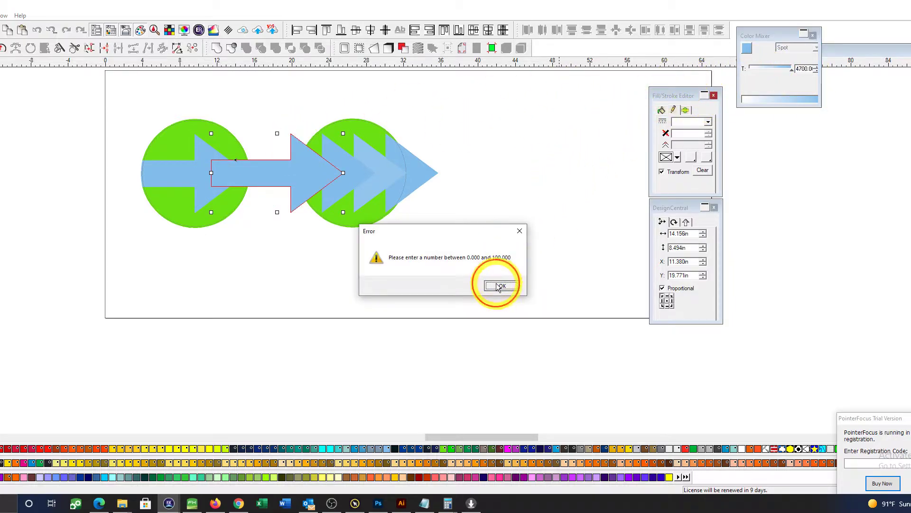
{"action": "left_click", "coordinate": [499, 287]}
{"action": "left_click_drag", "start_coordinate": [806, 69], "coordinate": [763, 71]}
{"action": "type", "text": "70"}
{"action": "key", "text": "Return"}
{"action": "left_click", "coordinate": [482, 183]}
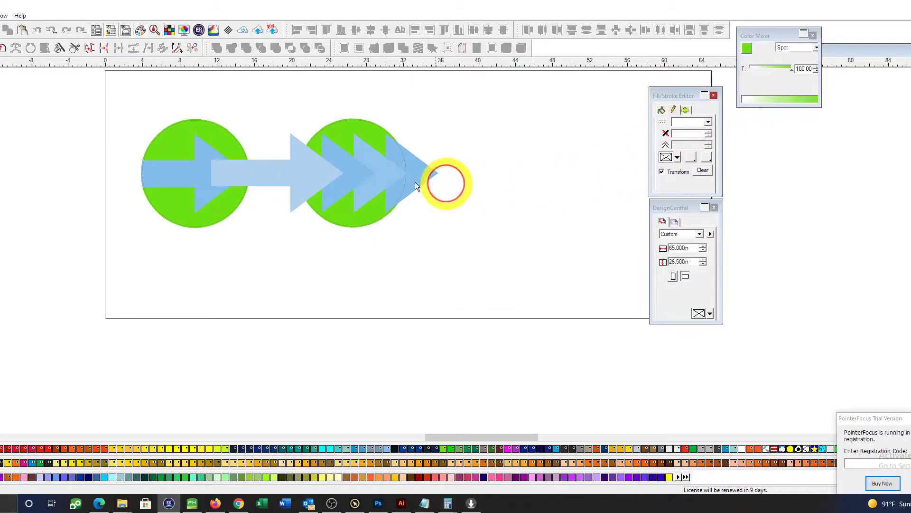
Reduce the tint of the arrow just ahead of the rearmost one in the second emblem's row
{"action": "left_click", "coordinate": [353, 175]}
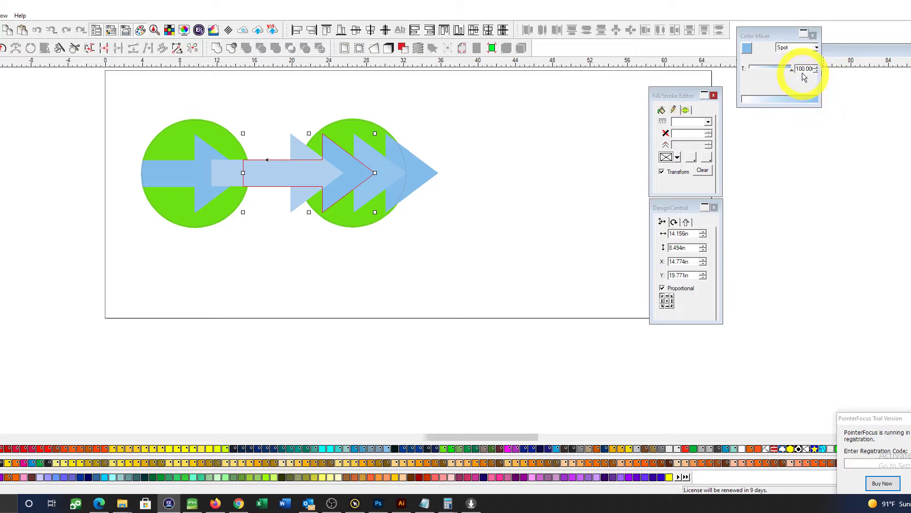
{"action": "left_click", "coordinate": [778, 69]}
{"action": "type", "text": "8"}
{"action": "key", "text": "Return"}
{"action": "left_click", "coordinate": [571, 236]}
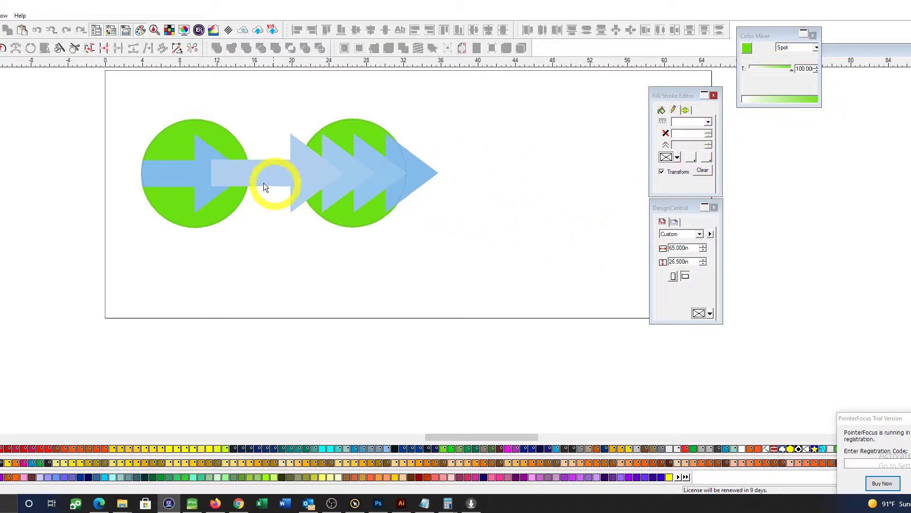
Group the second emblem's four overlapping arrows
{"action": "left_click", "coordinate": [357, 175]}
{"action": "left_click", "coordinate": [370, 172], "text": "shift"}
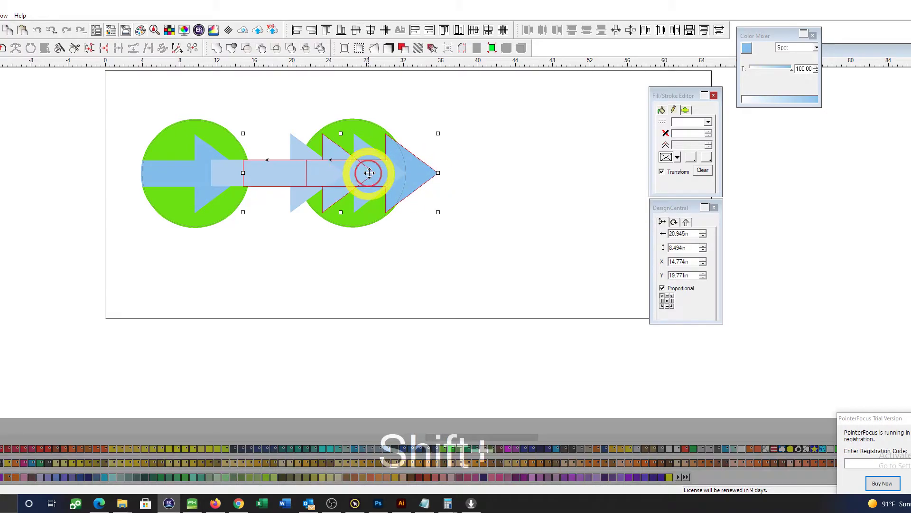
{"action": "left_click", "coordinate": [292, 172], "text": "shift"}
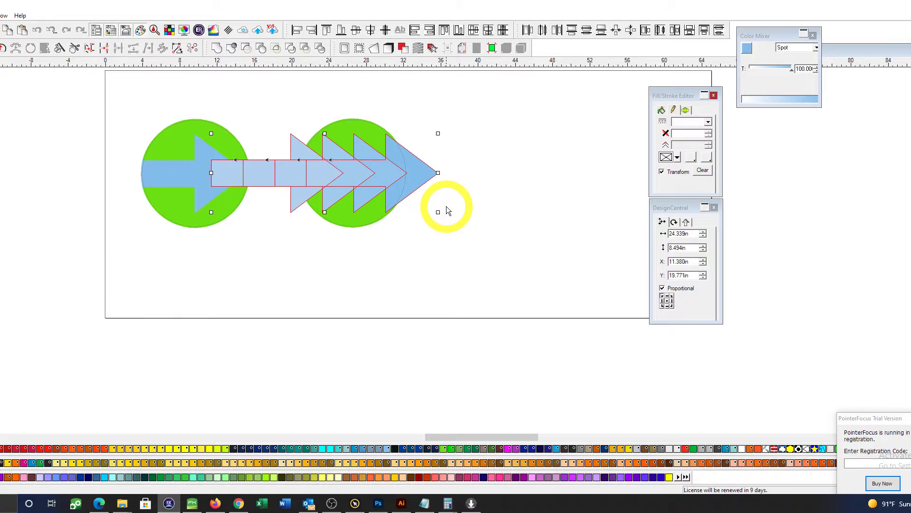
{"action": "key", "text": "ctrl+g"}
Fuse the arrow group with the second green circle to clip the arrows to its outline
{"action": "left_click", "coordinate": [390, 139]}
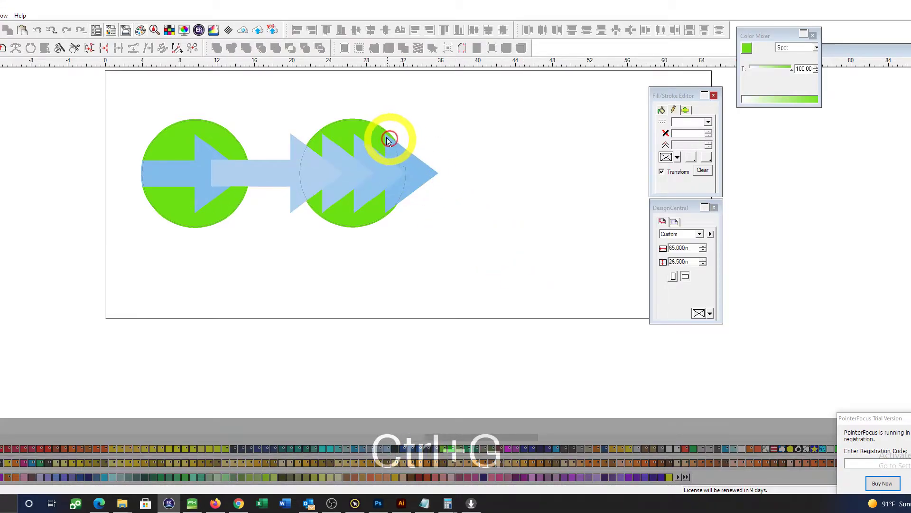
{"action": "left_click", "coordinate": [381, 166], "text": "shift"}
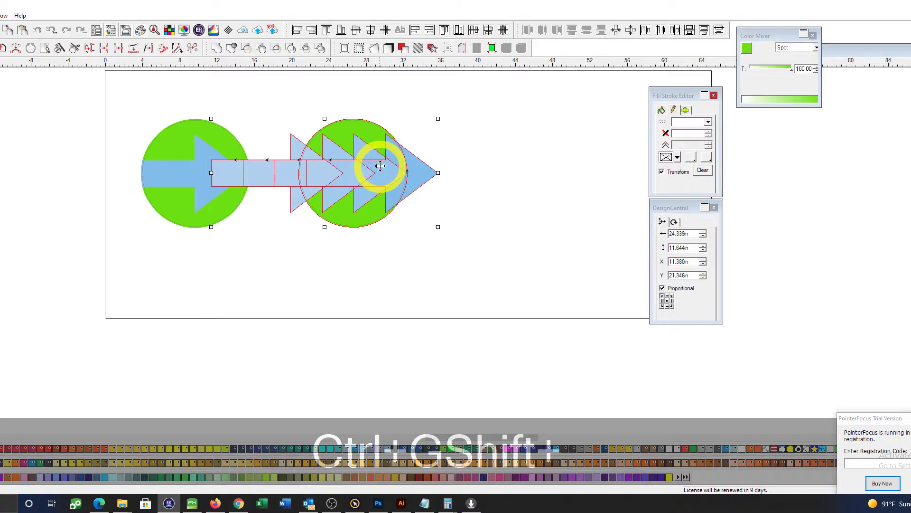
{"action": "left_click", "coordinate": [375, 175], "text": "shift"}
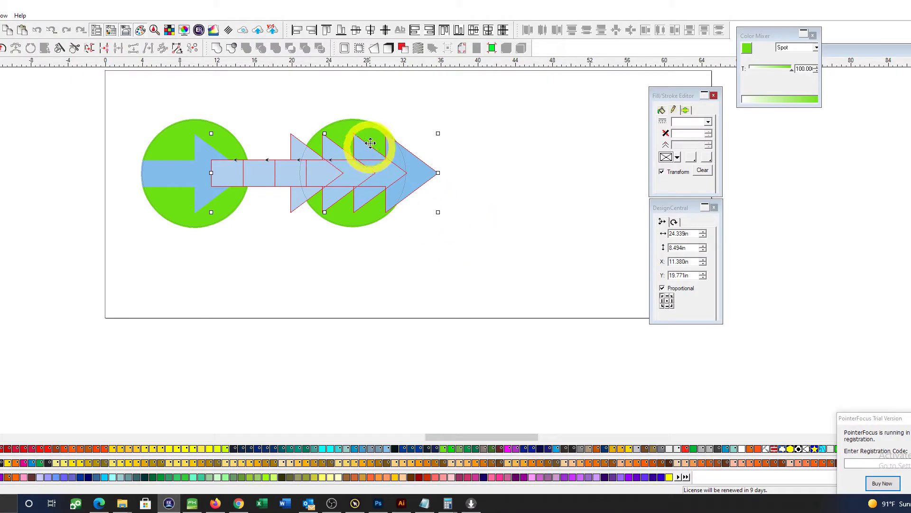
{"action": "left_click", "coordinate": [400, 135]}
{"action": "left_click", "coordinate": [371, 136]}
{"action": "left_click", "coordinate": [371, 172], "text": "shift"}
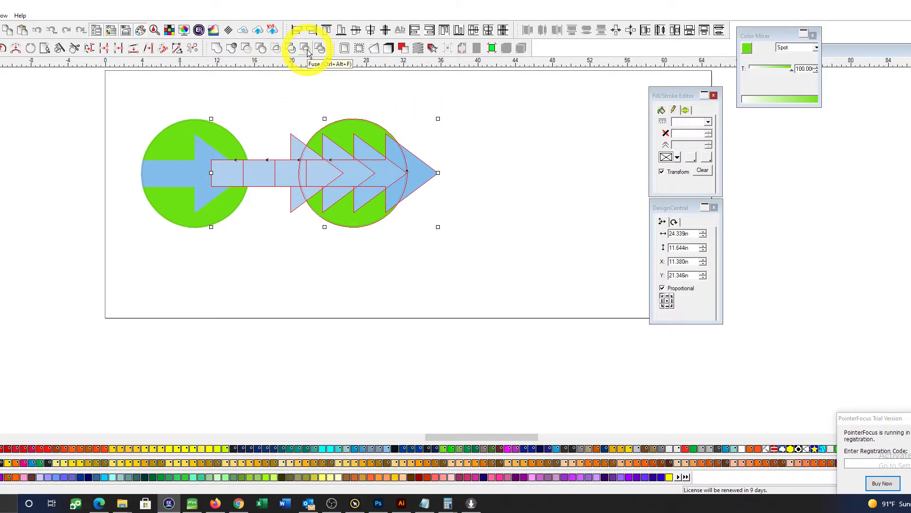
{"action": "left_click", "coordinate": [307, 52]}
Examine the second emblem's clipped, tinted arrows up close and alongside the first emblem
{"action": "left_click", "coordinate": [491, 228]}
{"action": "left_click_drag", "start_coordinate": [490, 230], "coordinate": [410, 235]}
{"action": "scroll", "coordinate": [411, 235], "scroll_direction": "right", "scroll_amount": 1}
{"action": "key", "text": "shift+space"}
{"action": "left_click_drag", "start_coordinate": [306, 230], "coordinate": [372, 220]}
{"action": "scroll", "coordinate": [385, 224], "scroll_direction": "down", "scroll_amount": 3}
{"action": "key", "text": "ctrl+space"}
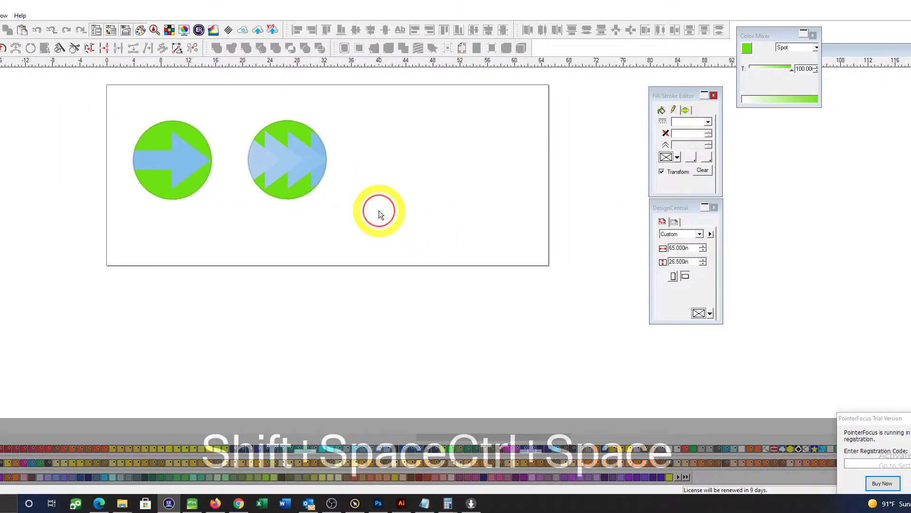
{"action": "key", "text": "z"}
{"action": "left_click_drag", "start_coordinate": [219, 92], "coordinate": [436, 249]}
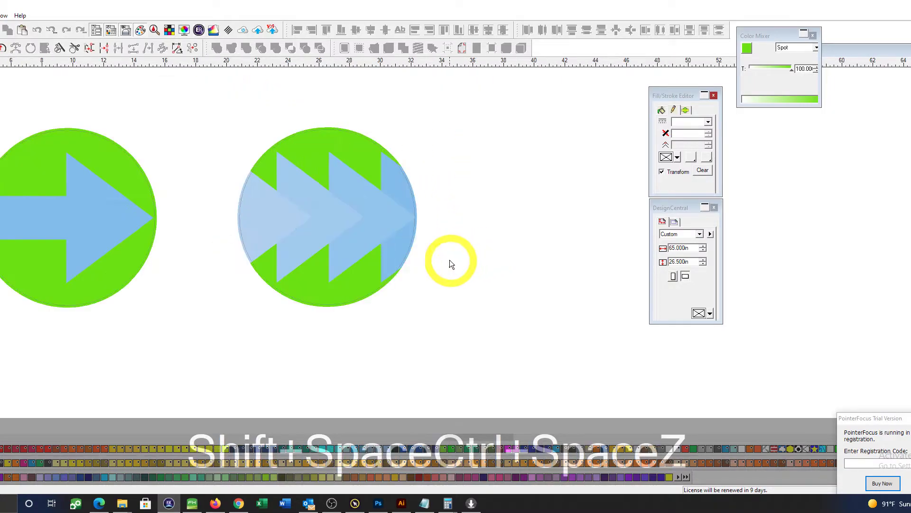
{"action": "key", "text": "ctrl+space"}
{"action": "left_click", "coordinate": [334, 243]}
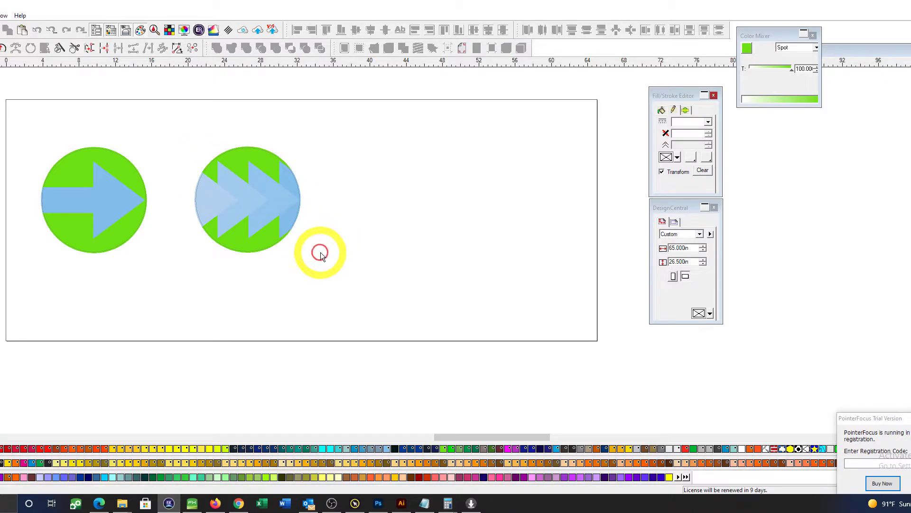
Duplicate the second emblem to about X 39.8 in, Y 20.5 in and release the copy's clipping to restore its full arrows
{"action": "left_click_drag", "start_coordinate": [326, 262], "coordinate": [189, 146]}
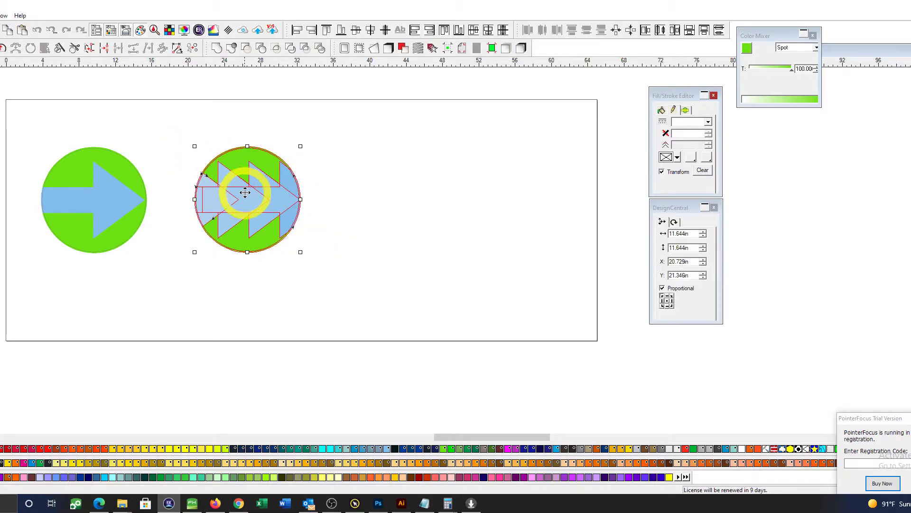
{"action": "left_click_drag", "start_coordinate": [228, 194], "coordinate": [312, 194]}
{"action": "key", "text": "ctrl+space"}
{"action": "left_click", "coordinate": [353, 193]}
{"action": "left_click", "coordinate": [462, 222]}
{"action": "left_click", "coordinate": [364, 204]}
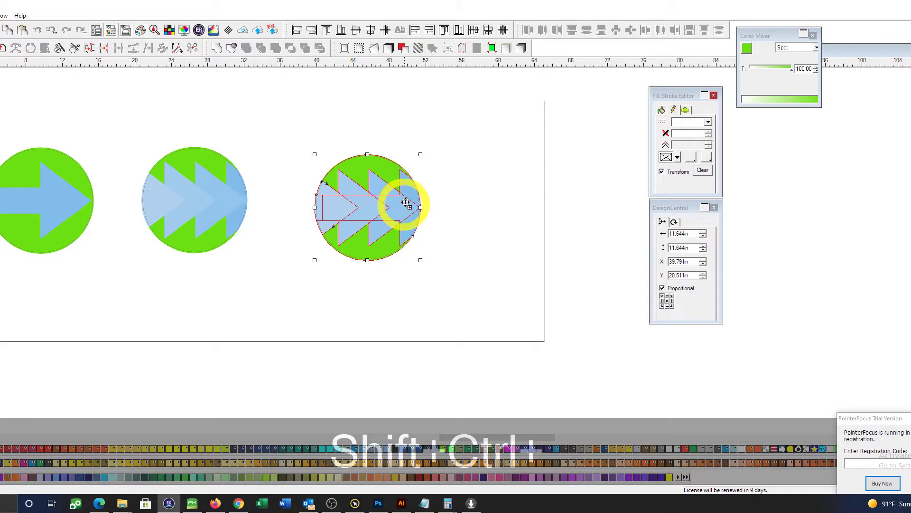
{"action": "key", "text": "ctrl+shift+d"}
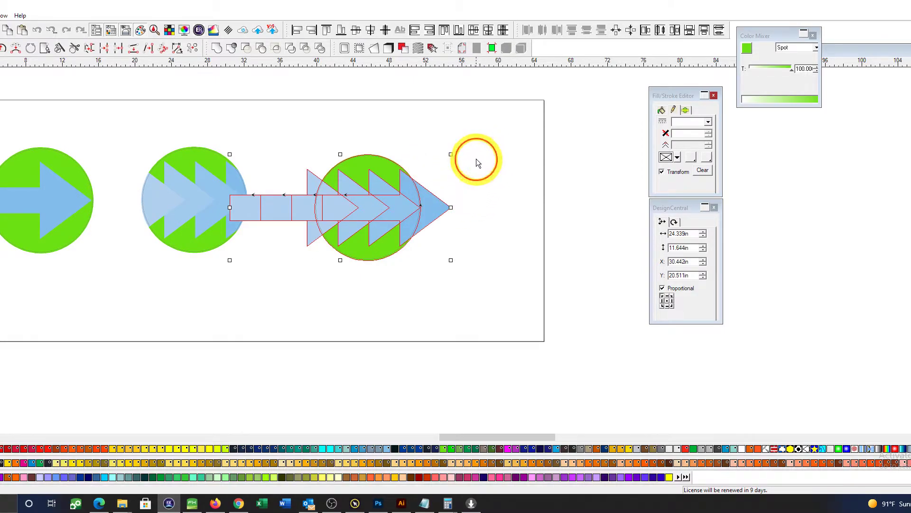
{"action": "left_click", "coordinate": [476, 159]}
Duplicate the third emblem's green circle and center the copy exactly over the original circle
{"action": "left_click", "coordinate": [386, 187]}
{"action": "left_click", "coordinate": [378, 168]}
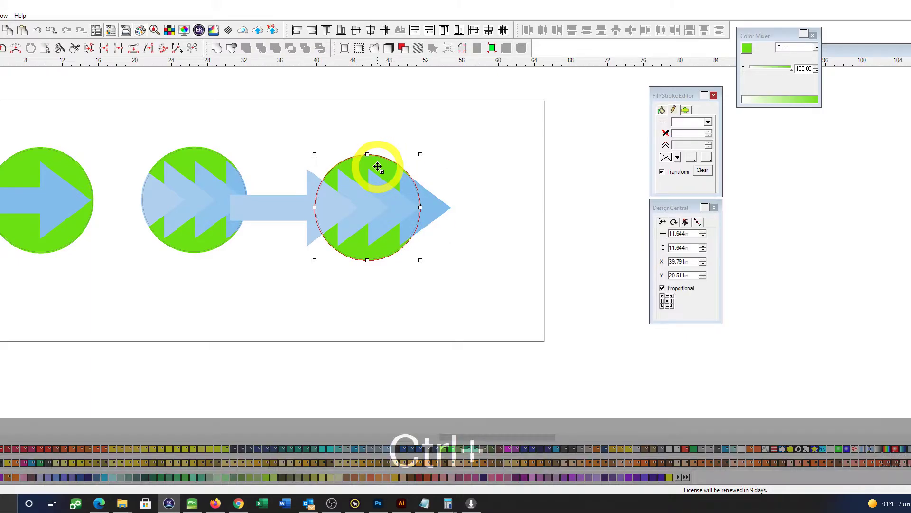
{"action": "left_click_drag", "start_coordinate": [377, 168], "coordinate": [526, 152]}
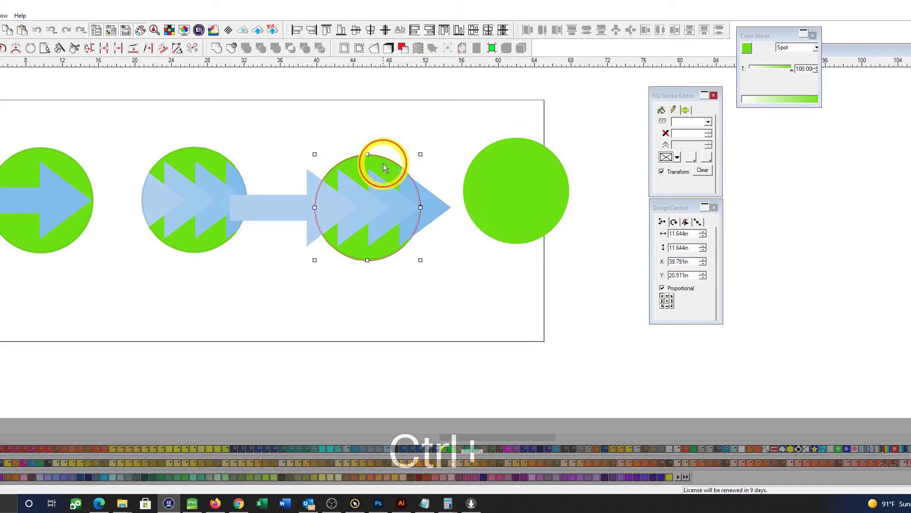
{"action": "left_click", "coordinate": [519, 170], "text": "shift"}
{"action": "key", "text": "ctrl+5"}
{"action": "left_click", "coordinate": [482, 185]}
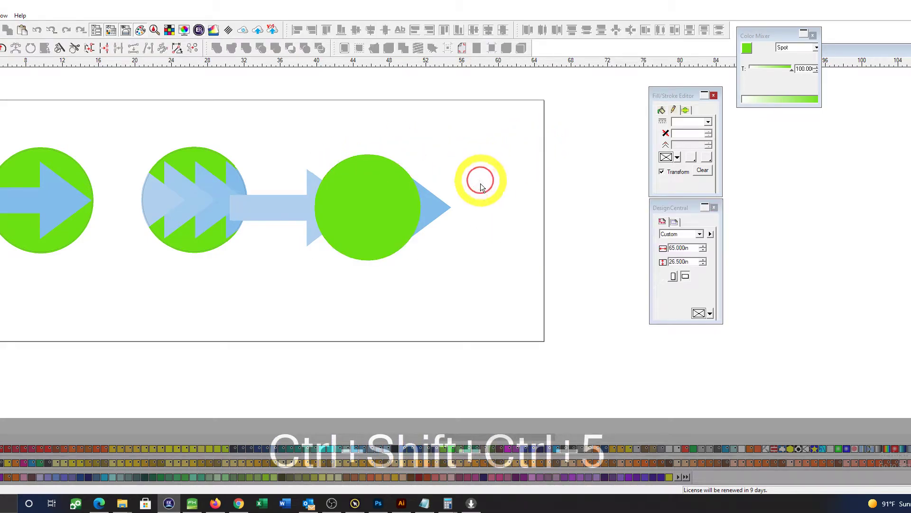
Mask the third emblem's arrow group with the duplicate green circle on top
{"action": "left_click", "coordinate": [377, 209]}
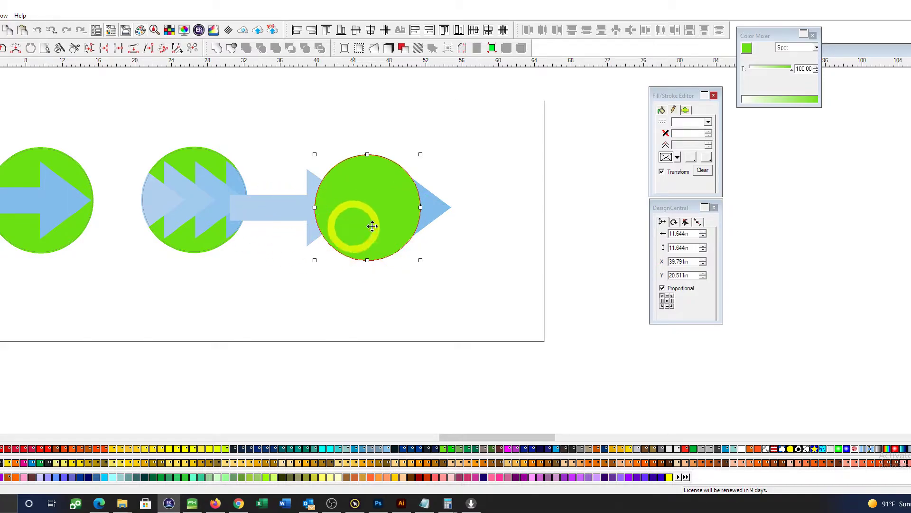
{"action": "left_click", "coordinate": [433, 213], "text": "shift"}
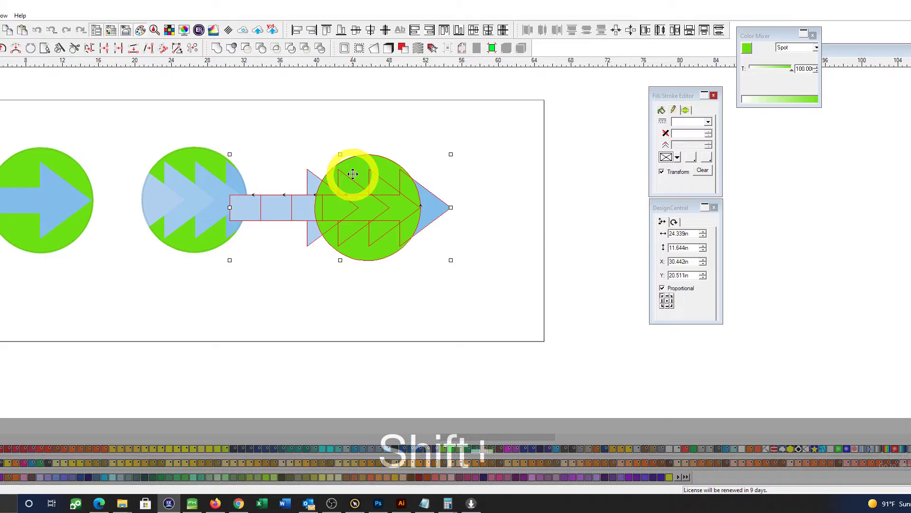
{"action": "key", "text": "alt+a"}
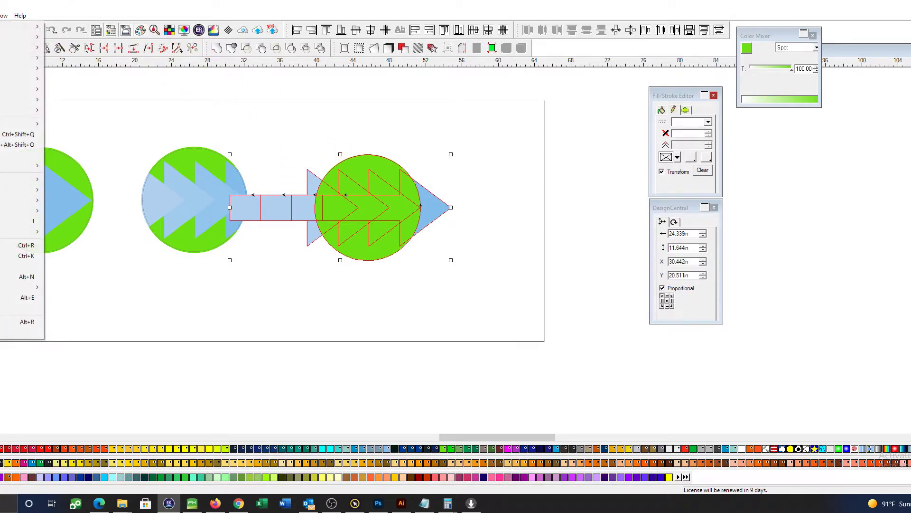
{"action": "left_click", "coordinate": [106, 44]}
{"action": "left_click", "coordinate": [463, 226]}
Inspect the third emblem's masked arrows and inner circle outline up close by selecting each of them
{"action": "left_click_drag", "start_coordinate": [314, 151], "coordinate": [573, 266]}
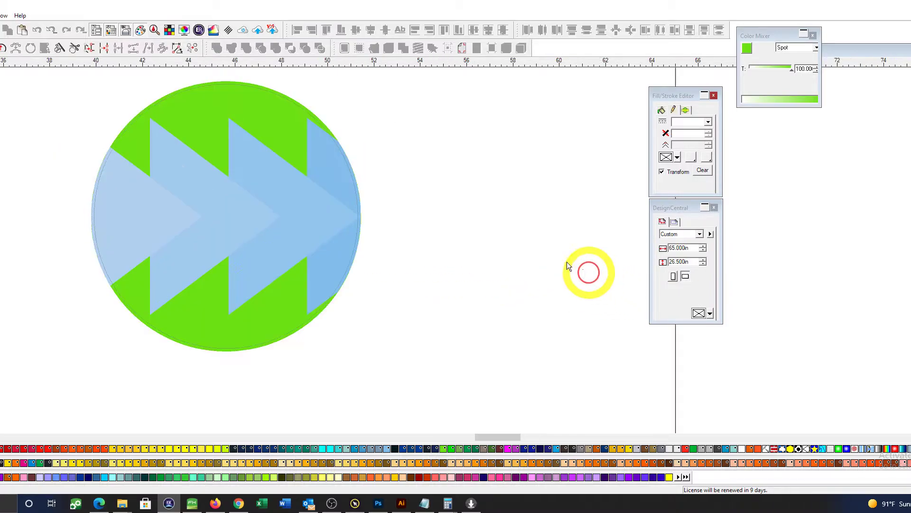
{"action": "left_click_drag", "start_coordinate": [397, 239], "coordinate": [483, 230]}
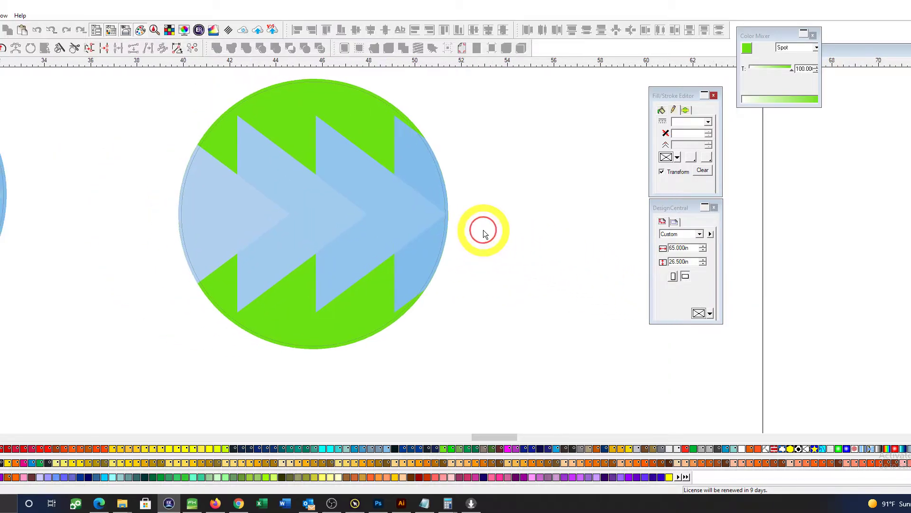
{"action": "left_click", "coordinate": [434, 161]}
{"action": "left_click", "coordinate": [429, 173]}
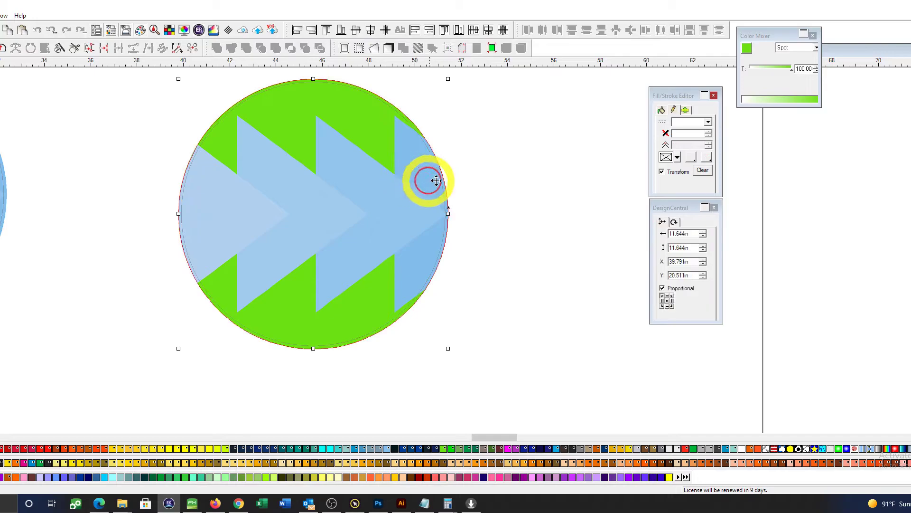
{"action": "left_click", "coordinate": [492, 181]}
{"action": "left_click", "coordinate": [439, 174]}
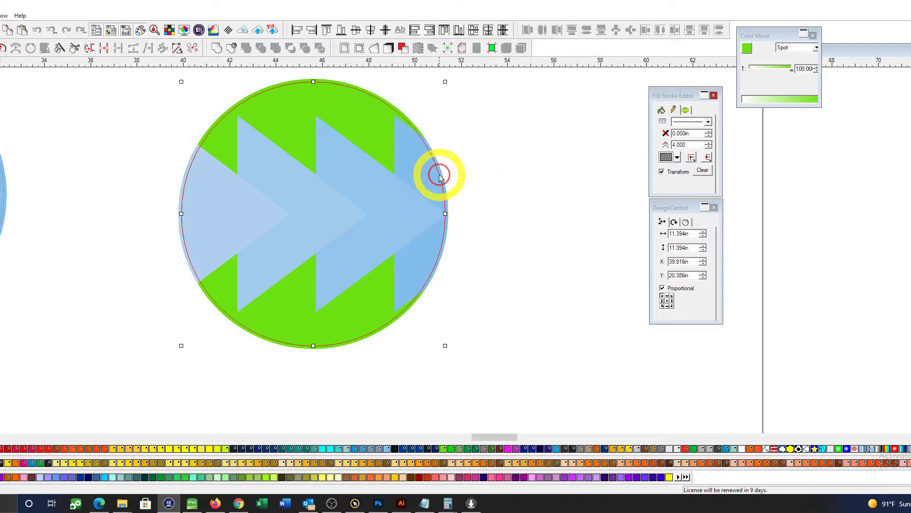
{"action": "left_click", "coordinate": [487, 175]}
Try moving the third emblem's masked arrows and bringing them in front of the circle outline, and undo both changes
{"action": "left_click_drag", "start_coordinate": [408, 161], "coordinate": [334, 199]}
{"action": "key", "text": "ctrl+z"}
{"action": "left_click", "coordinate": [505, 205]}
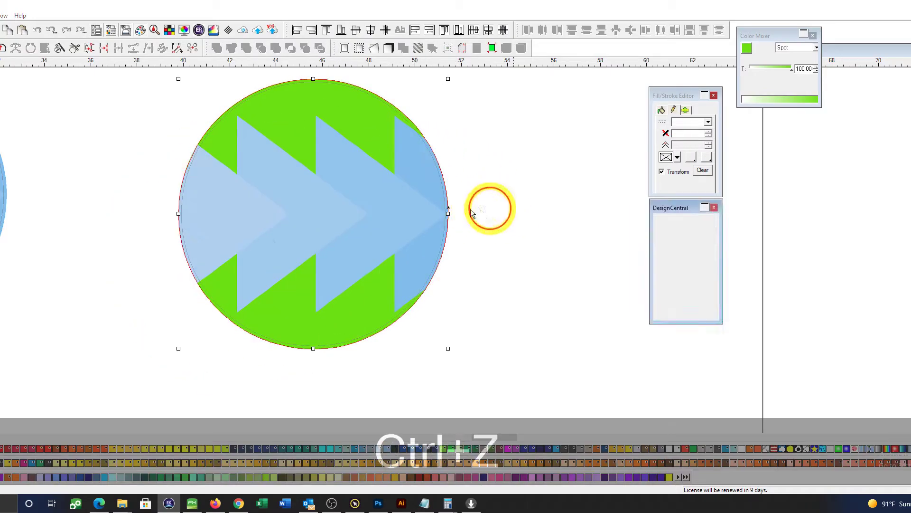
{"action": "left_click", "coordinate": [380, 204]}
{"action": "key", "text": "shift+Page_Up"}
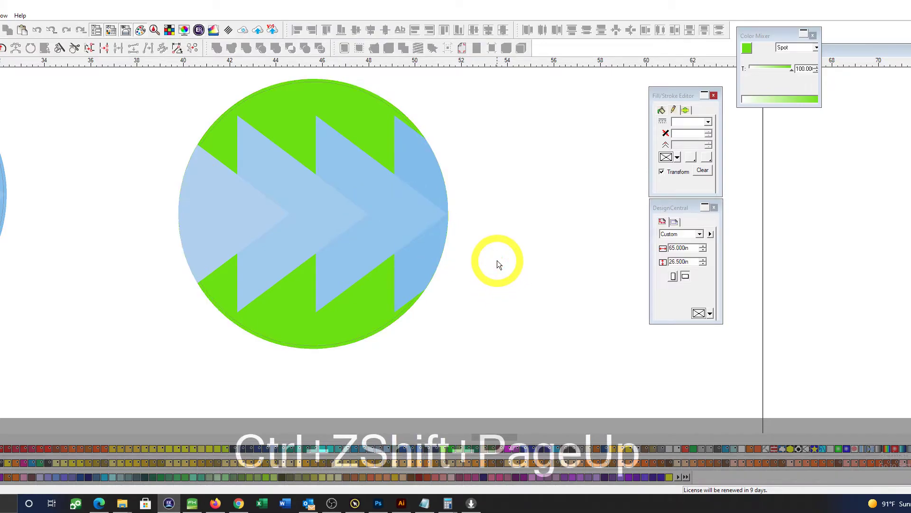
{"action": "scroll", "coordinate": [497, 260], "scroll_direction": "down", "scroll_amount": 3, "text": "ctrl"}
{"action": "key", "text": "ctrl+z"}
{"action": "left_click", "coordinate": [505, 259]}
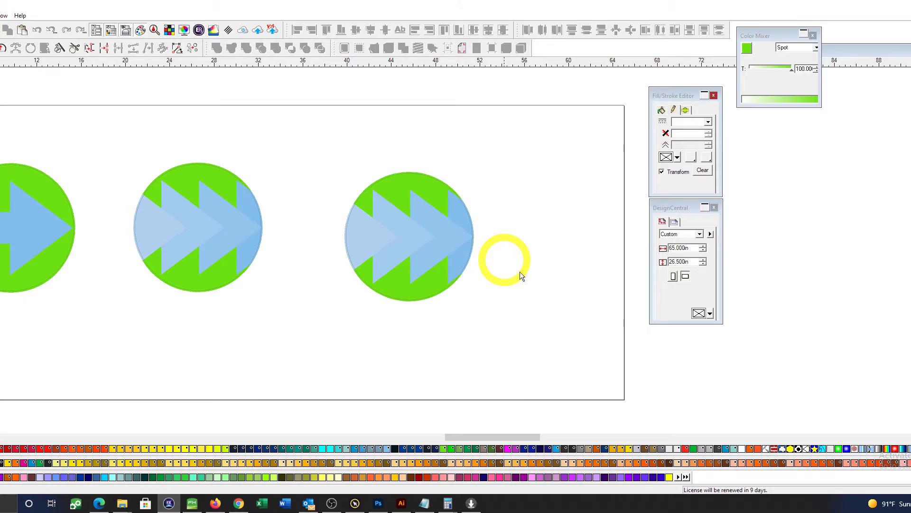
{"action": "left_click", "coordinate": [570, 278]}
{"action": "left_click_drag", "start_coordinate": [507, 291], "coordinate": [534, 286]}
{"action": "left_click_drag", "start_coordinate": [317, 290], "coordinate": [380, 296]}
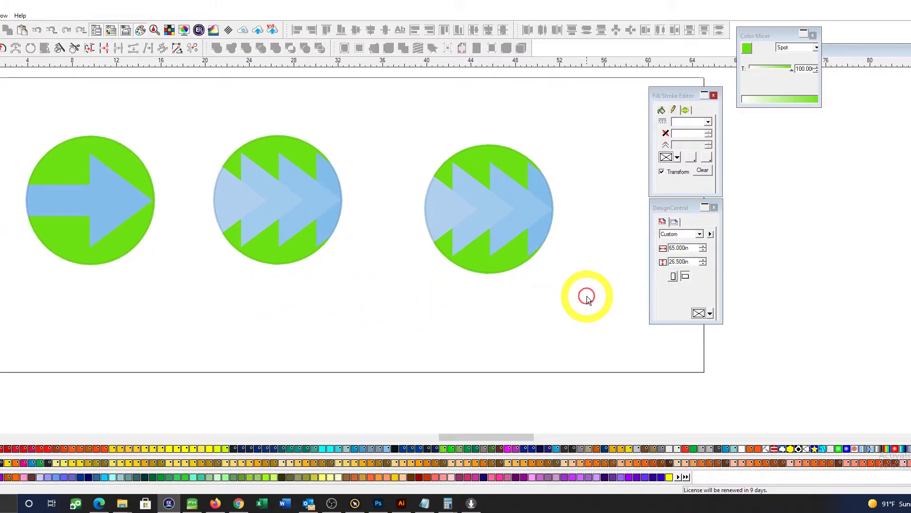
{"action": "left_click_drag", "start_coordinate": [586, 296], "coordinate": [509, 312]}
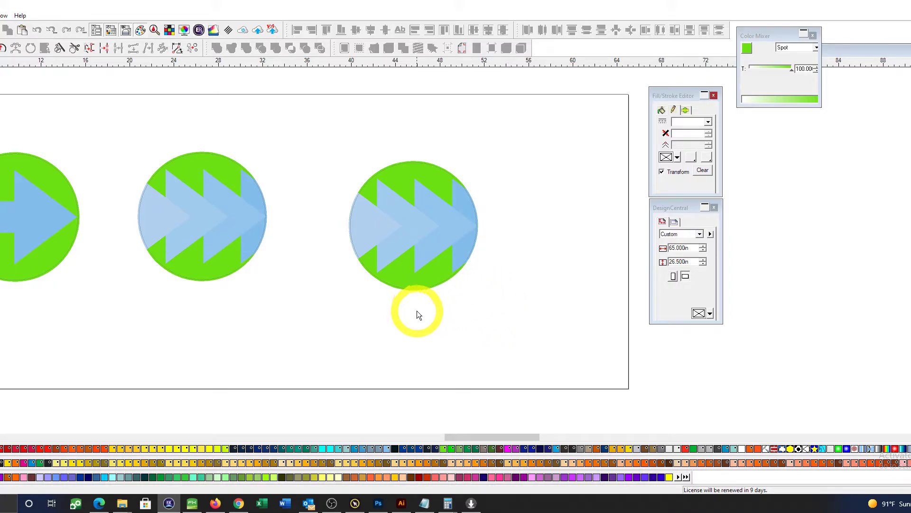
{"action": "left_click", "coordinate": [192, 197]}
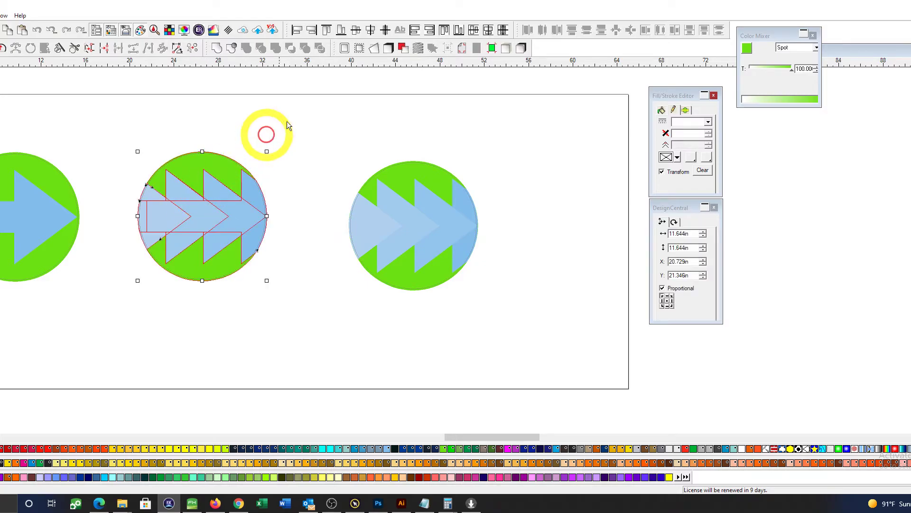
{"action": "left_click", "coordinate": [477, 182]}
{"action": "left_click_drag", "start_coordinate": [553, 221], "coordinate": [530, 208]}
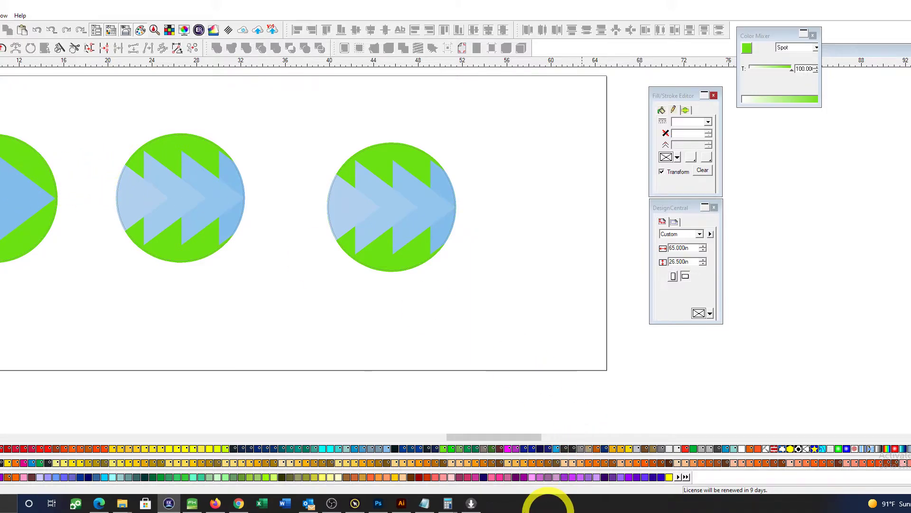
Switch to Chrome, copy the enlarged KTM 450 SX-F motorcycle picture from the image results, and paste it into the Flexi design
{"action": "left_click", "coordinate": [239, 503]}
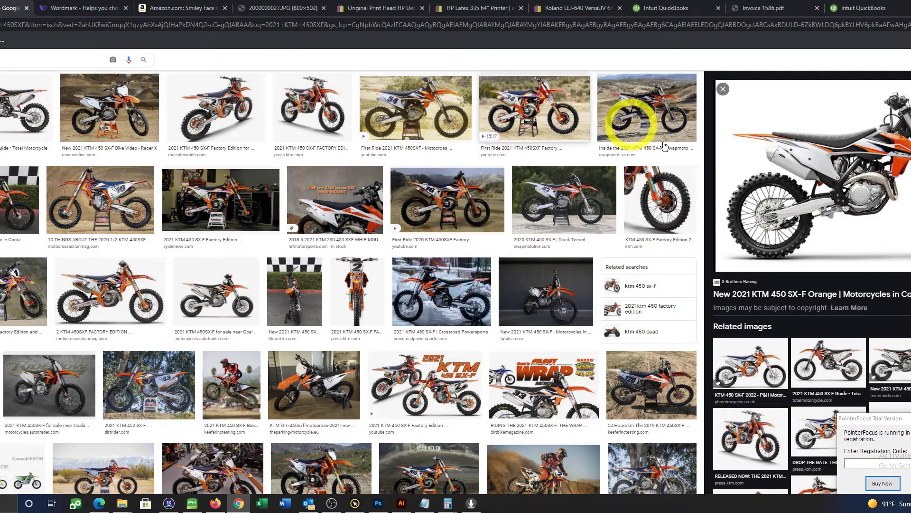
{"action": "right_click", "coordinate": [815, 152]}
{"action": "left_click", "coordinate": [842, 261]}
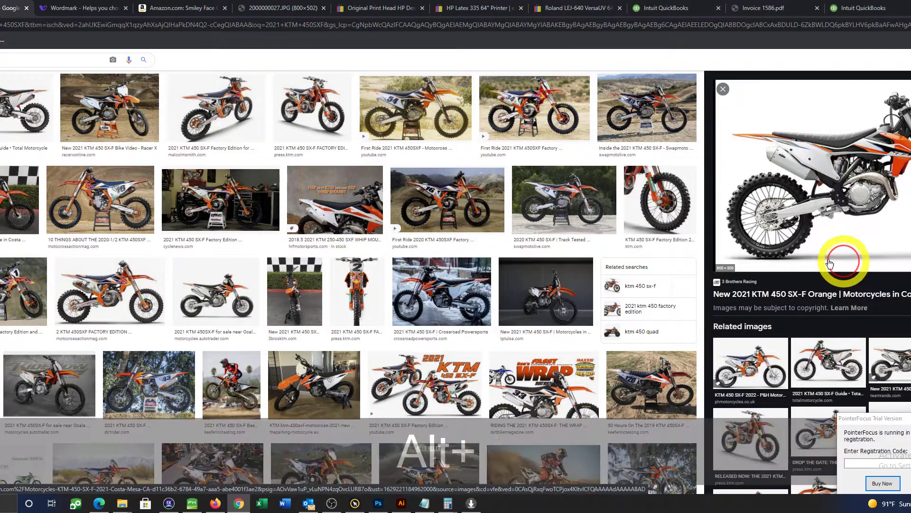
{"action": "key", "text": "alt+Tab"}
{"action": "key", "text": "ctrl+v"}
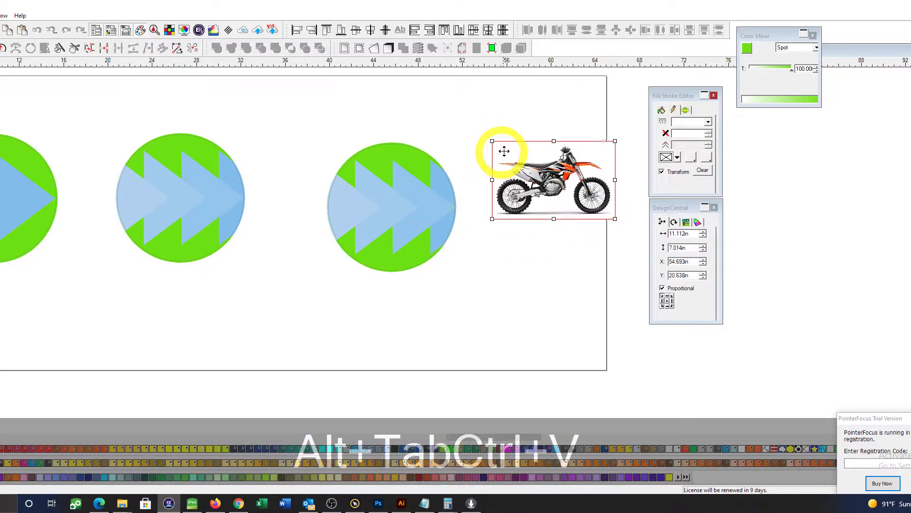
{"action": "left_click", "coordinate": [534, 255]}
Enlarge the pasted motorcycle image proportionally to about 31.5 in wide
{"action": "scroll", "coordinate": [529, 220], "scroll_direction": "down", "scroll_amount": 2}
{"action": "scroll", "coordinate": [526, 208], "scroll_direction": "down", "scroll_amount": 1}
{"action": "key", "text": "ctrl+space"}
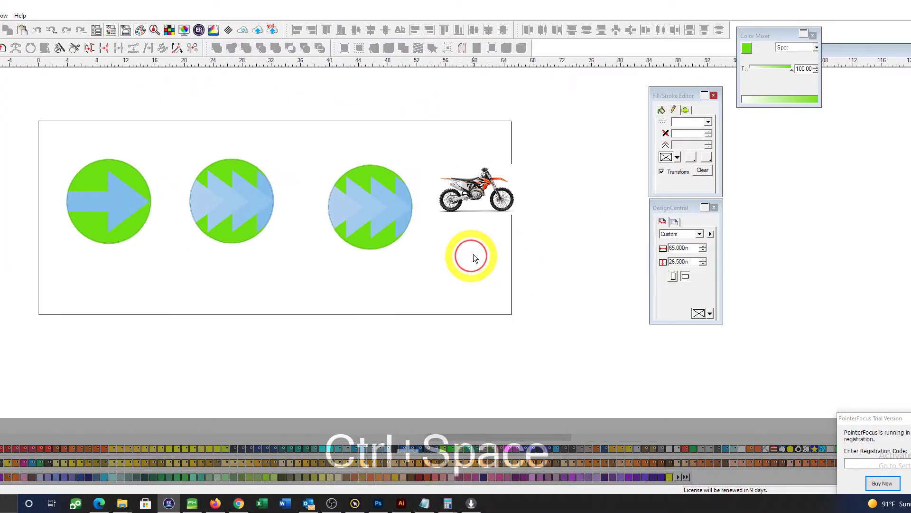
{"action": "left_click", "coordinate": [472, 193]}
{"action": "left_click", "coordinate": [516, 215]}
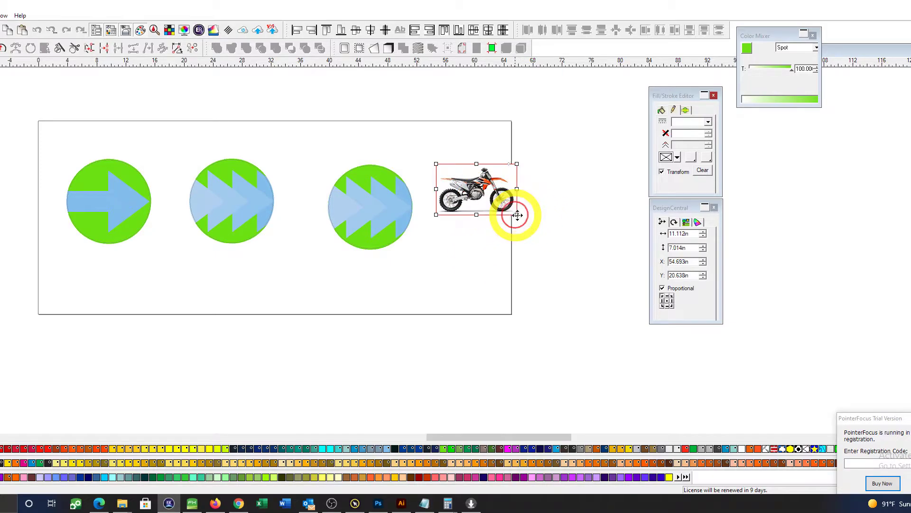
{"action": "left_click_drag", "start_coordinate": [516, 215], "coordinate": [636, 305]}
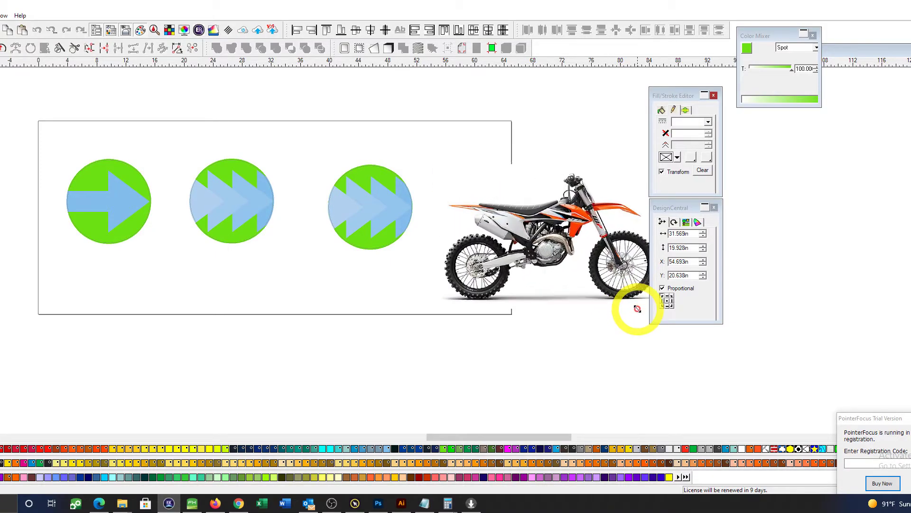
Place a copy of the third emblem above the second emblem at the page edge and unmask the original
{"action": "left_click", "coordinate": [375, 200]}
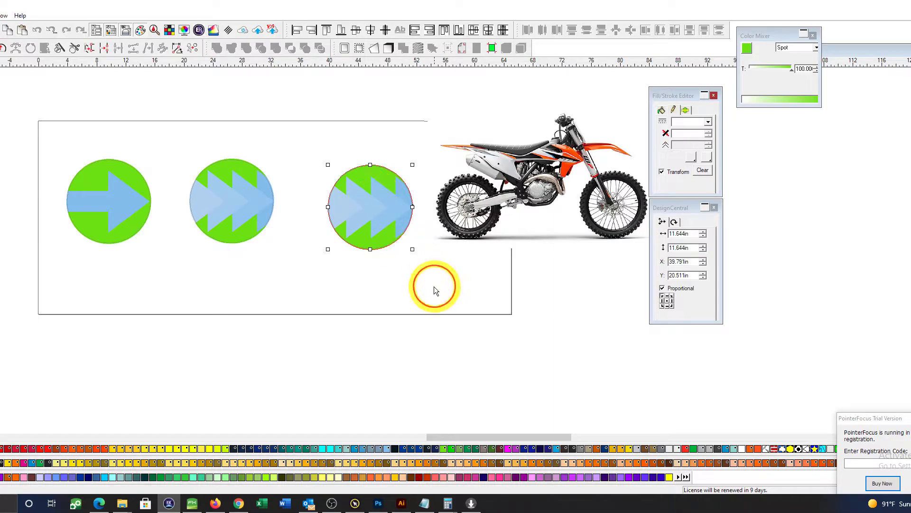
{"action": "left_click_drag", "start_coordinate": [366, 238], "coordinate": [214, 98]}
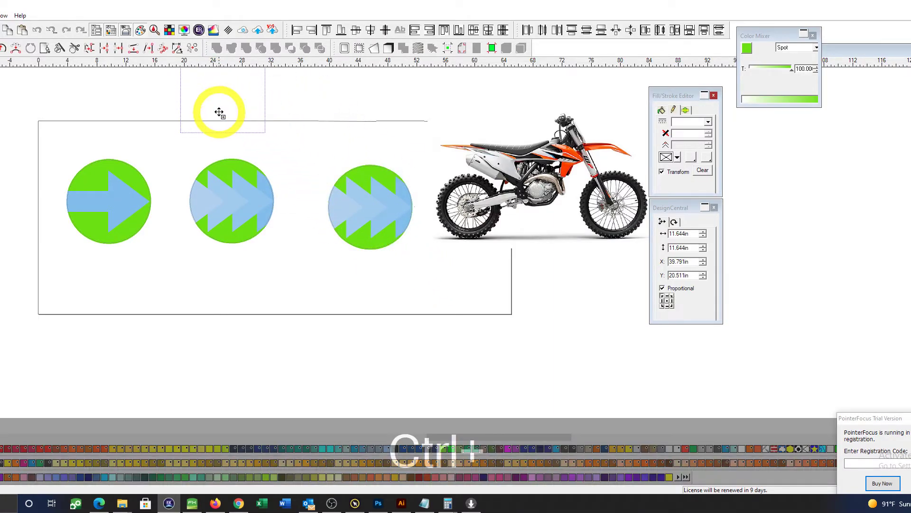
{"action": "left_click", "coordinate": [347, 210]}
{"action": "key", "text": "ctrl+alt+u"}
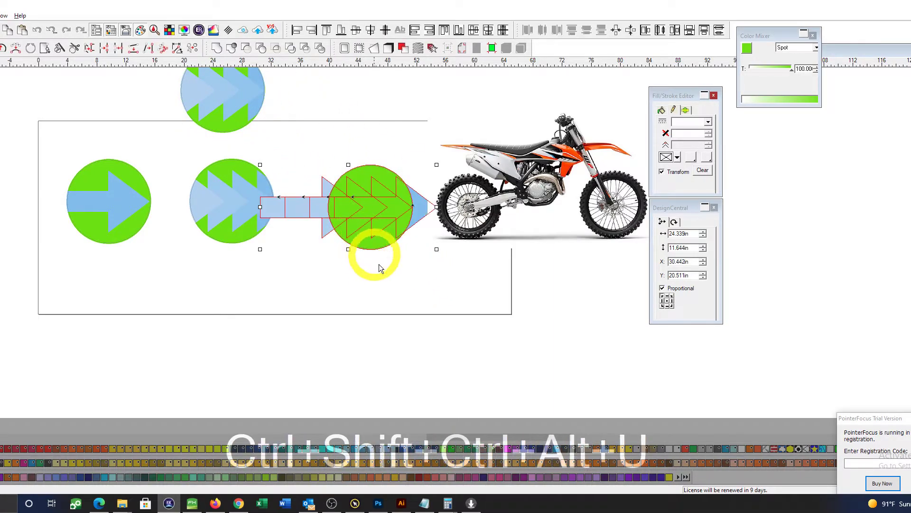
Delete the released arrow group and move one of the two stacked green circles below the motorcycle image
{"action": "left_click", "coordinate": [377, 268]}
{"action": "left_click", "coordinate": [312, 211]}
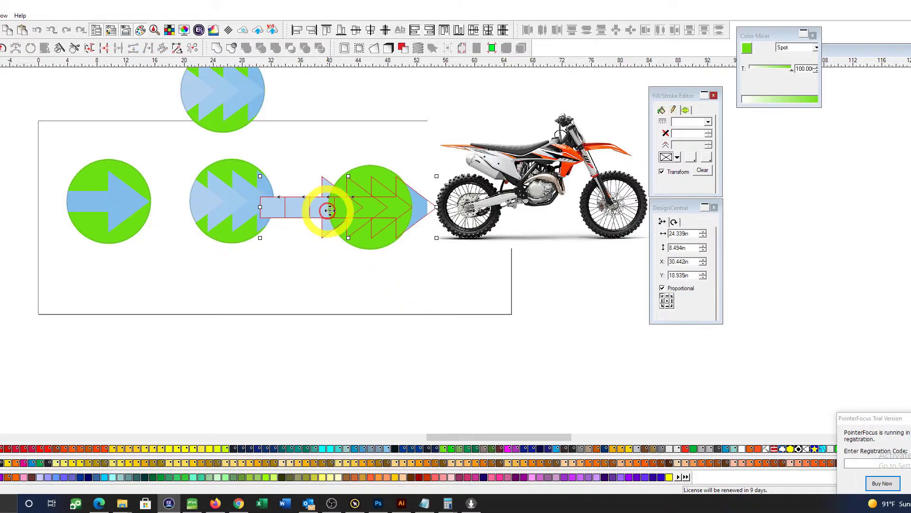
{"action": "key", "text": "Delete"}
{"action": "left_click", "coordinate": [368, 211]}
{"action": "left_click_drag", "start_coordinate": [368, 207], "coordinate": [490, 288]}
{"action": "left_click", "coordinate": [538, 256]}
Send the green circle remaining at the third emblem's place to the back
{"action": "left_click", "coordinate": [389, 221]}
{"action": "key", "text": "shift+Page_Down"}
{"action": "left_click", "coordinate": [357, 284]}
Place the motorcycle's rear wheel over the third emblem's circle outline, send the image to the back, and enlarge it to about 33.9 in wide
{"action": "left_click_drag", "start_coordinate": [517, 218], "coordinate": [465, 180]}
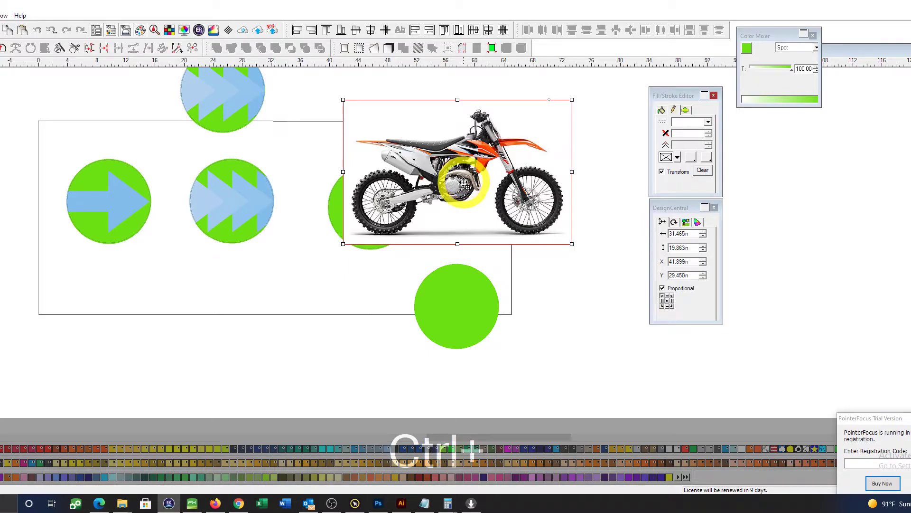
{"action": "key", "text": "ctrl+f"}
{"action": "left_click_drag", "start_coordinate": [486, 184], "coordinate": [508, 202]}
{"action": "key", "text": "shift+Page_Down"}
{"action": "left_click", "coordinate": [417, 261]}
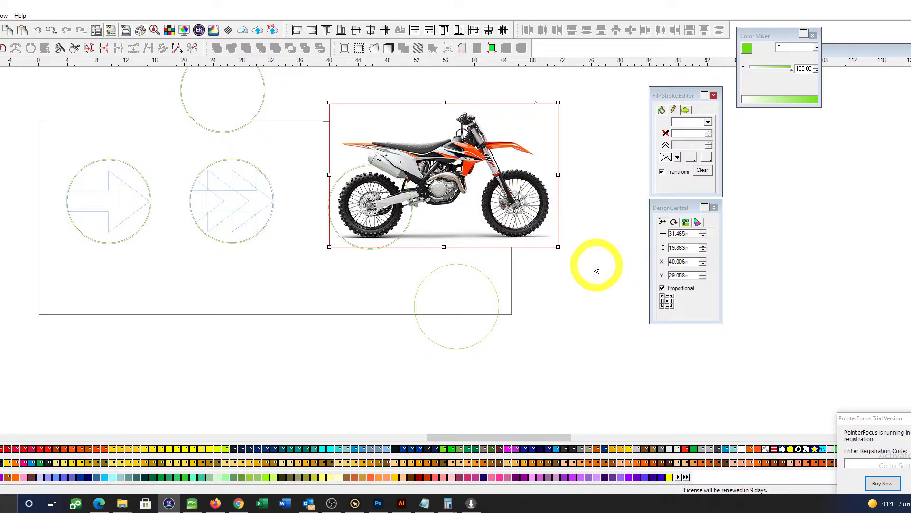
{"action": "left_click_drag", "start_coordinate": [558, 248], "coordinate": [566, 258]}
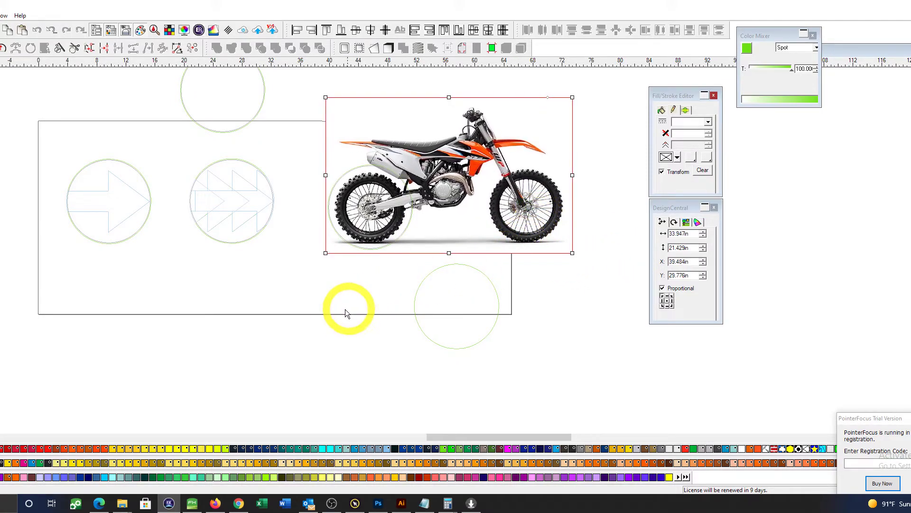
{"action": "left_click", "coordinate": [332, 307]}
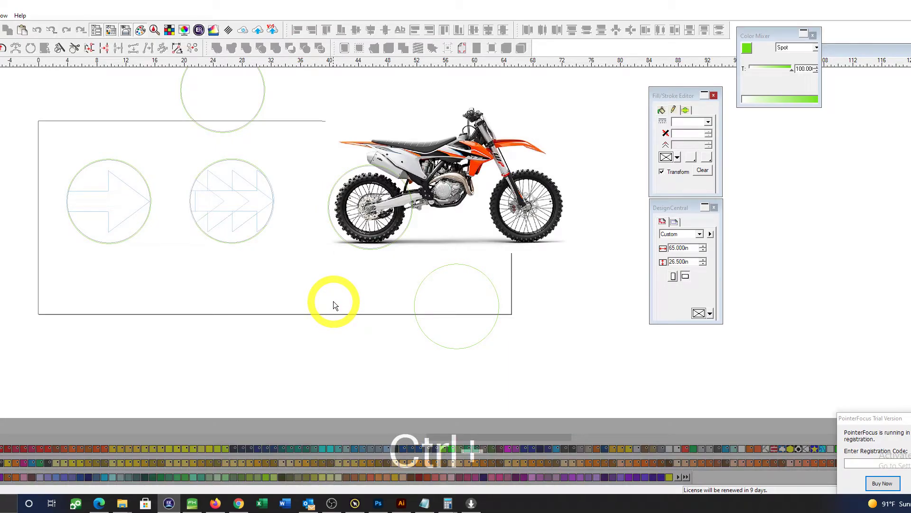
{"action": "key", "text": "ctrl+f"}
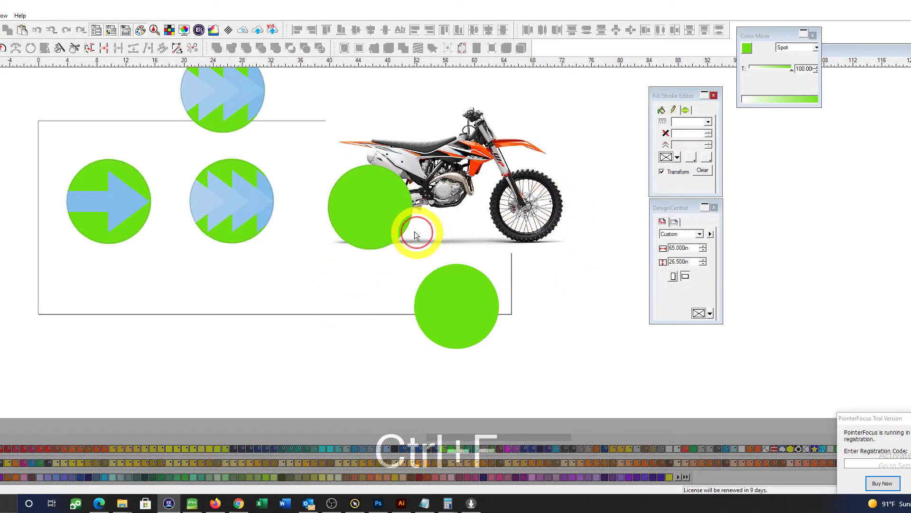
Center the spare green circle exactly over the one on the rear wheel and bring it to the front
{"action": "left_click", "coordinate": [386, 209]}
{"action": "left_click", "coordinate": [458, 292], "text": "shift"}
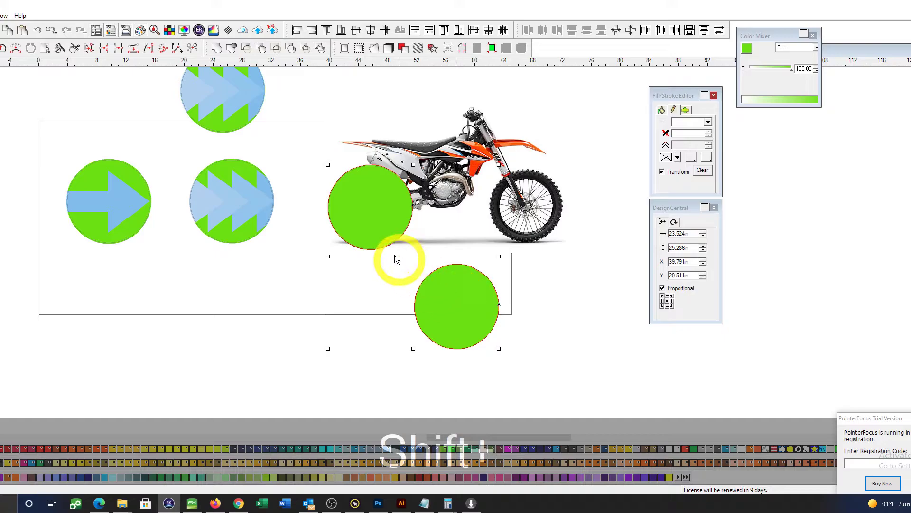
{"action": "key", "text": "ctrl+shift+5"}
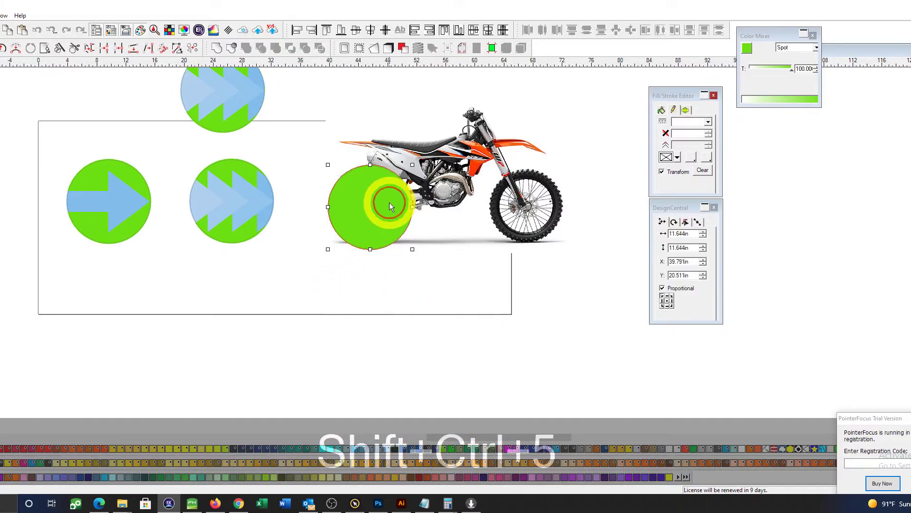
{"action": "key", "text": "shift+Page_Up"}
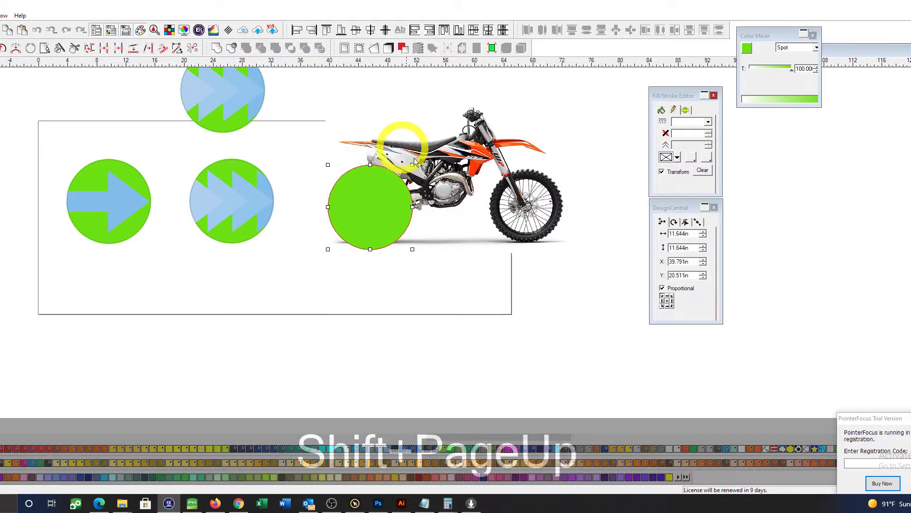
Mask the motorcycle image with the top green circle and send the other green circle behind the masked wheel
{"action": "left_click", "coordinate": [472, 203]}
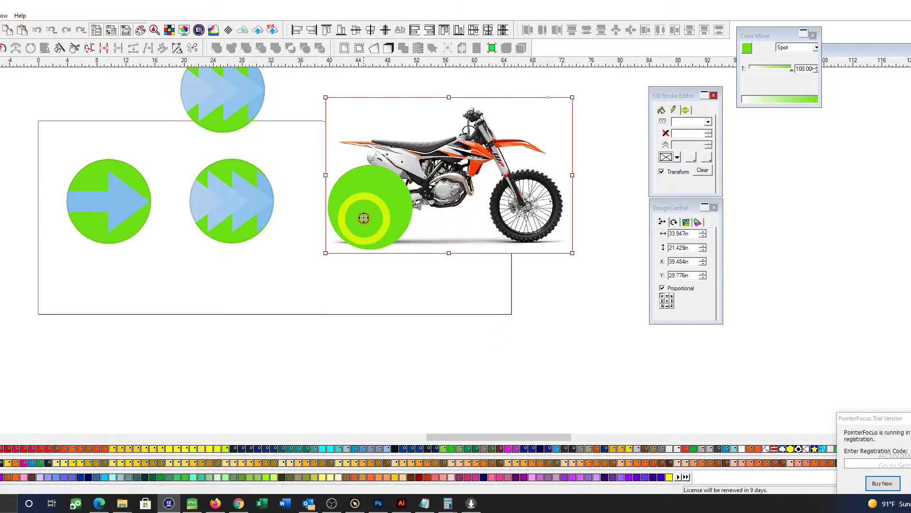
{"action": "left_click", "coordinate": [364, 218], "text": "shift"}
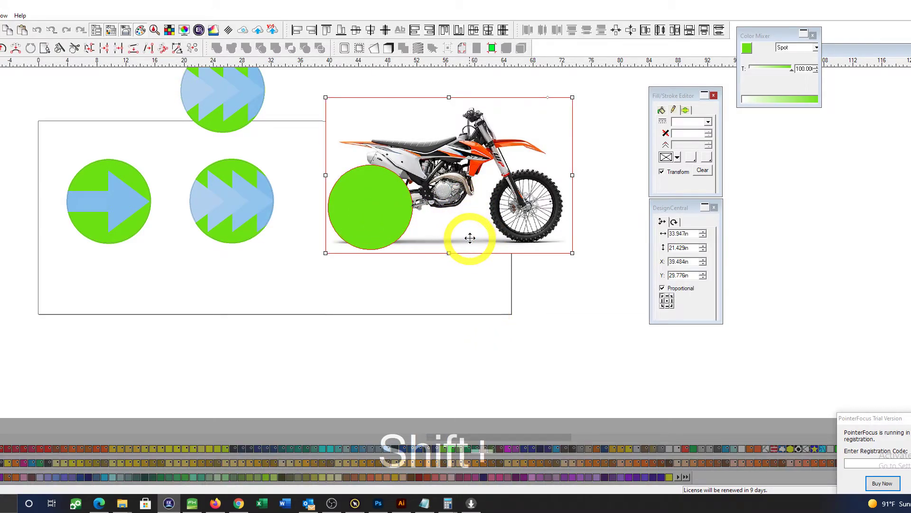
{"action": "key", "text": "alt+m"}
{"action": "left_click", "coordinate": [383, 214]}
{"action": "key", "text": "shift+Page_Down"}
{"action": "left_click", "coordinate": [440, 264]}
Try moving the masked wheel off the green circle behind it, and undo the move
{"action": "key", "text": "z"}
{"action": "left_click_drag", "start_coordinate": [339, 136], "coordinate": [496, 270]}
{"action": "key", "text": "space"}
{"action": "left_click_drag", "start_coordinate": [486, 219], "coordinate": [528, 178]}
{"action": "scroll", "coordinate": [478, 204], "scroll_direction": "down", "scroll_amount": 2}
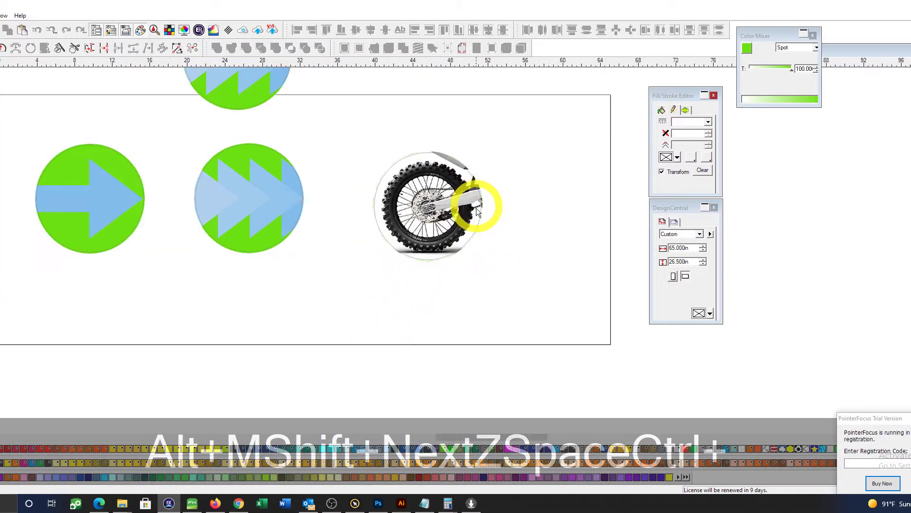
{"action": "key", "text": "ctrl+space"}
{"action": "left_click_drag", "start_coordinate": [539, 259], "coordinate": [500, 242]}
{"action": "left_click_drag", "start_coordinate": [416, 175], "coordinate": [508, 230]}
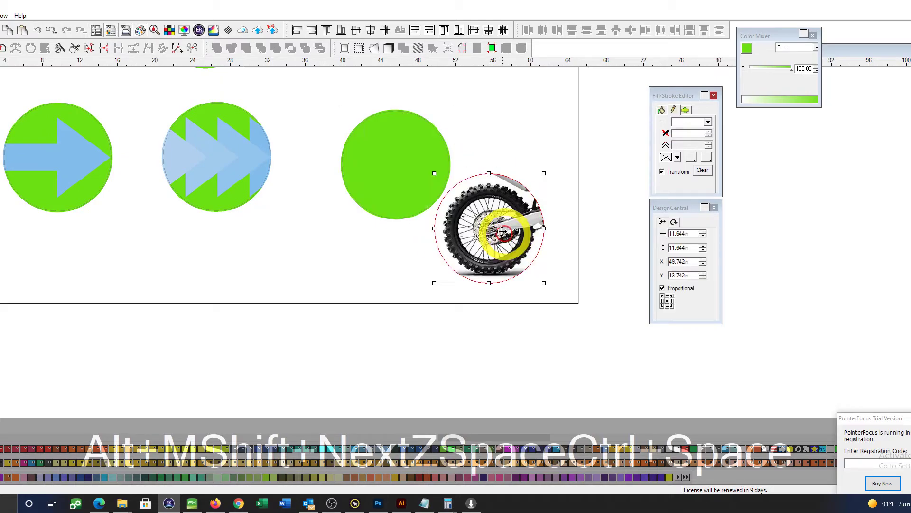
{"action": "key", "text": "ctrl+z"}
{"action": "left_click", "coordinate": [447, 275]}
{"action": "key", "text": "space"}
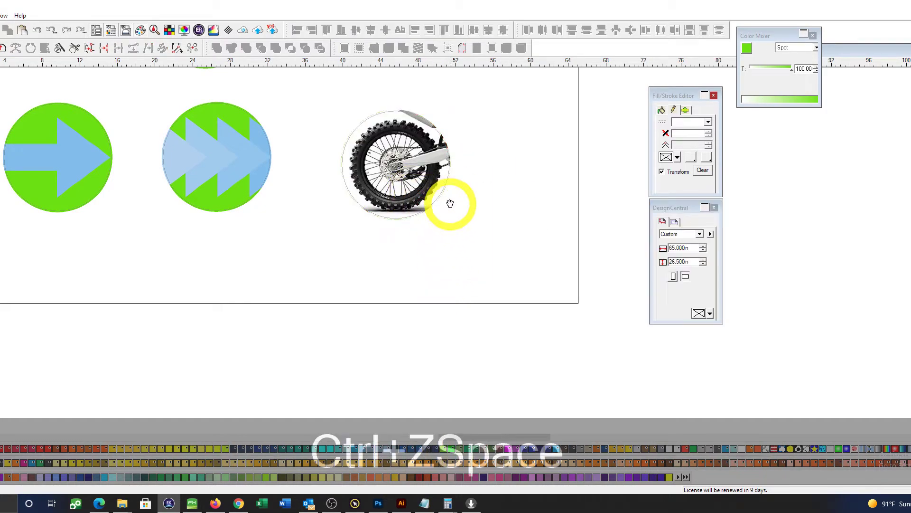
{"action": "left_click_drag", "start_coordinate": [450, 204], "coordinate": [403, 199]}
Group the masked wheel and show its blending mode and opacity options
{"action": "left_click", "coordinate": [331, 174]}
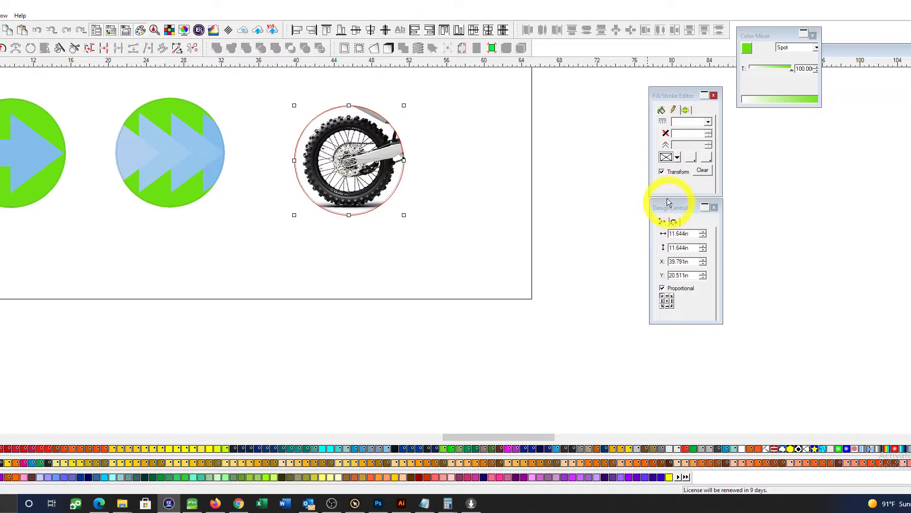
{"action": "key", "text": "ctrl+g"}
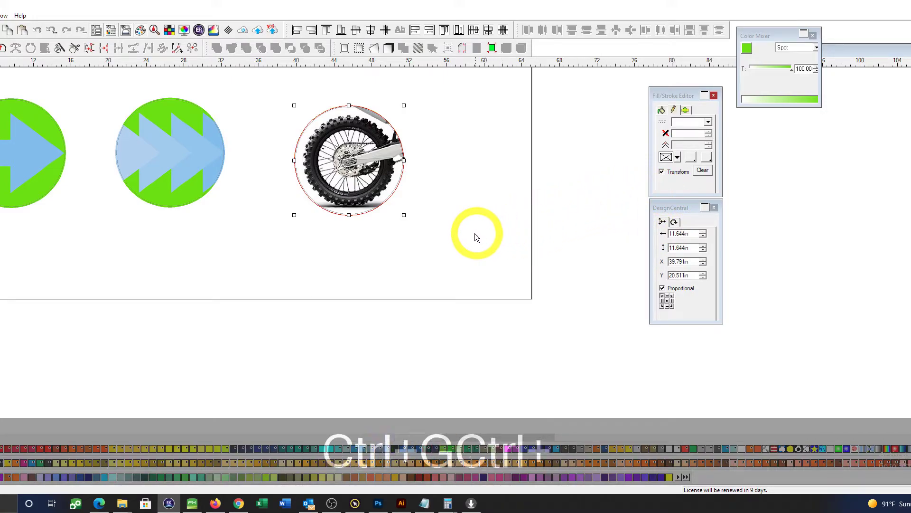
{"action": "left_click", "coordinate": [377, 177], "text": "ctrl"}
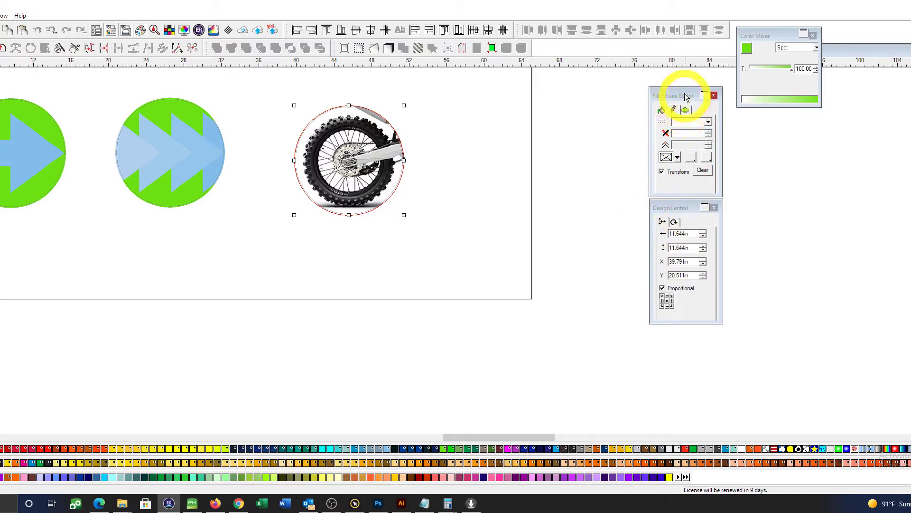
{"action": "left_click", "coordinate": [686, 110]}
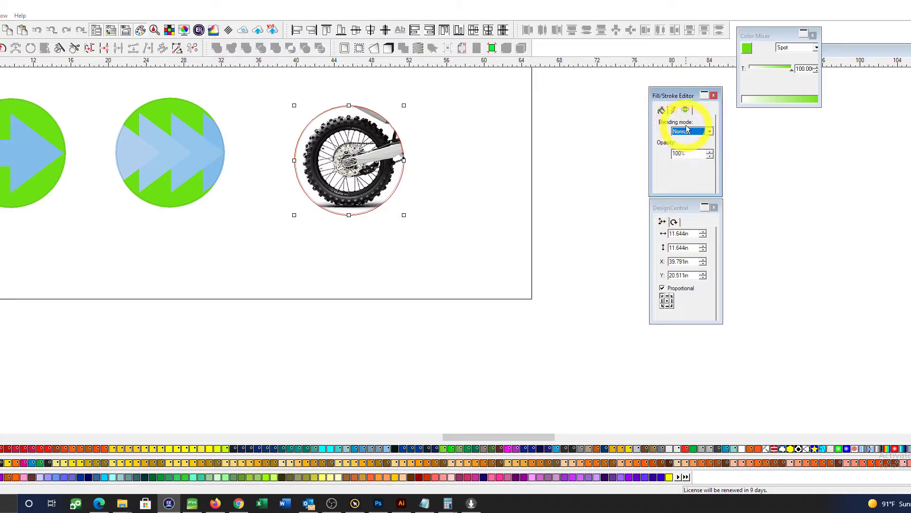
{"action": "left_click", "coordinate": [337, 168]}
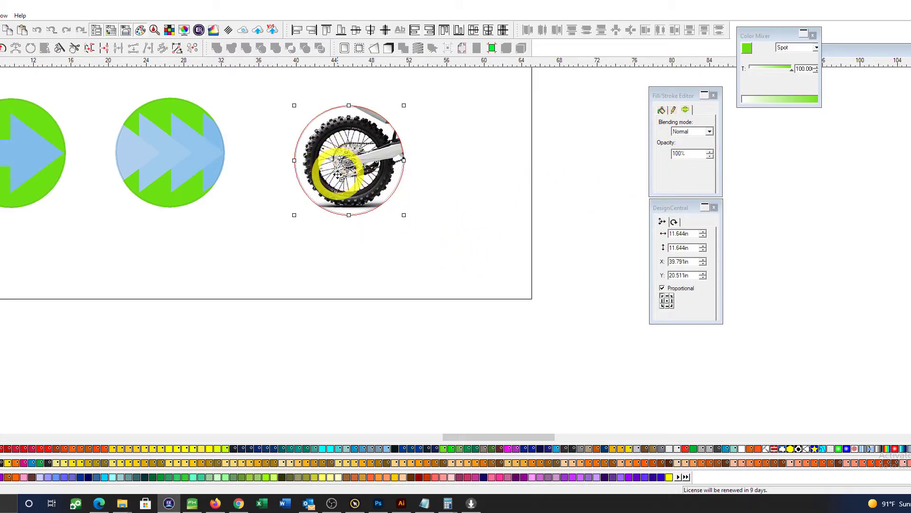
Undo the grouping of the masked wheel, then try moving the wheel and undo the move
{"action": "key", "text": "ctrl+z"}
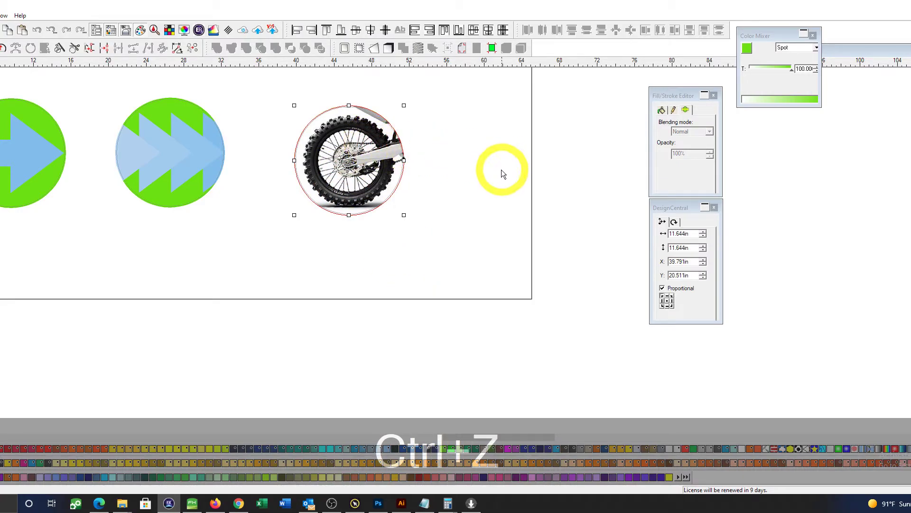
{"action": "left_click_drag", "start_coordinate": [368, 186], "coordinate": [535, 244]}
{"action": "key", "text": "ctrl+z"}
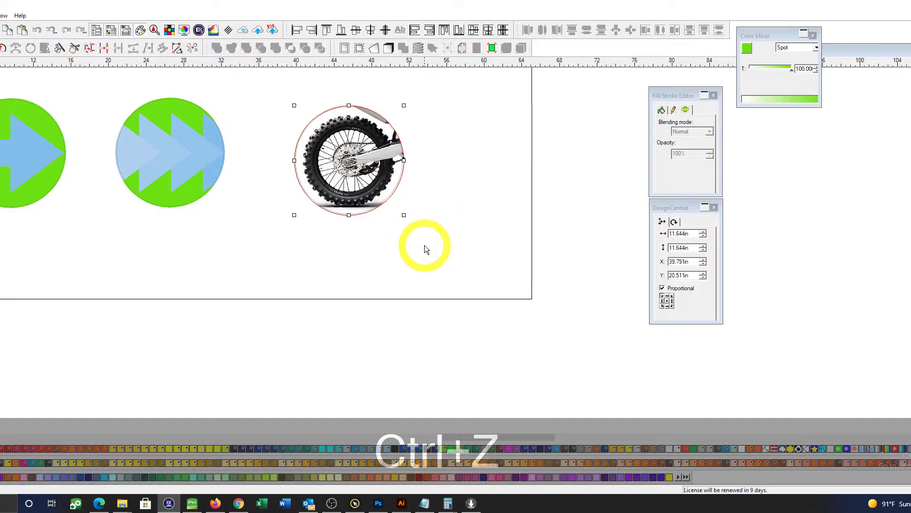
Regroup the masked wheel and change its blending mode so the green circle shows through the image's white areas
{"action": "key", "text": "ctrl+g"}
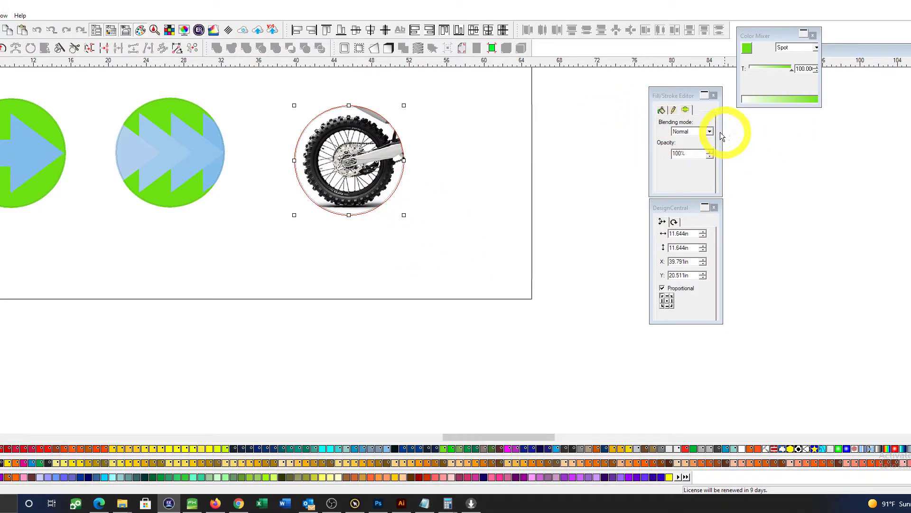
{"action": "left_click", "coordinate": [693, 132]}
{"action": "left_click", "coordinate": [690, 183]}
{"action": "left_click", "coordinate": [514, 250]}
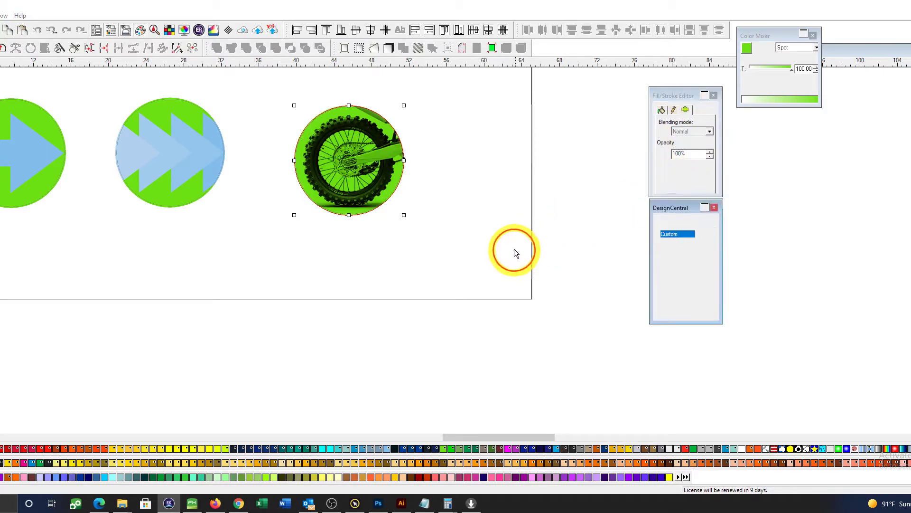
{"action": "key", "text": "F5"}
{"action": "left_click_drag", "start_coordinate": [260, 74], "coordinate": [454, 244]}
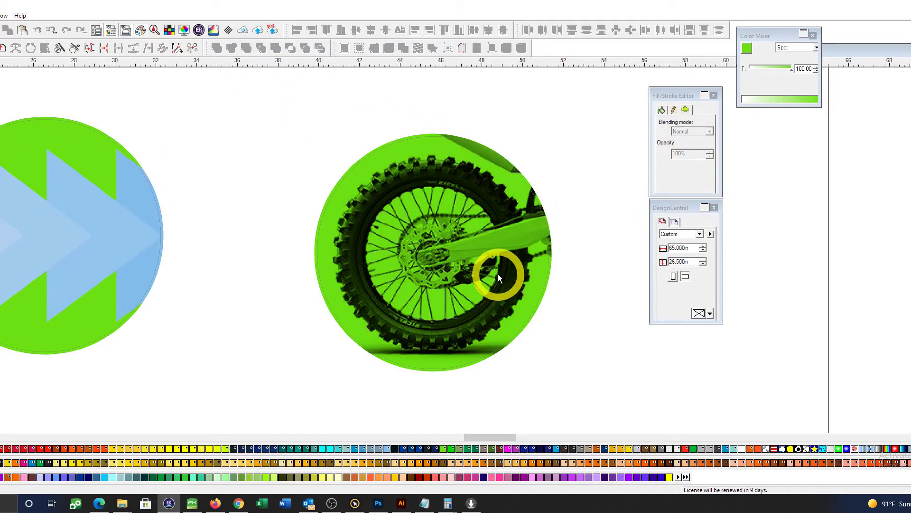
Send the masked wheel behind the green circle, and send the green circle back behind the wheel again
{"action": "scroll", "coordinate": [501, 268], "scroll_direction": "down", "scroll_amount": 3}
{"action": "left_click", "coordinate": [458, 249]}
{"action": "key", "text": "ctrl+shift+Page_Down"}
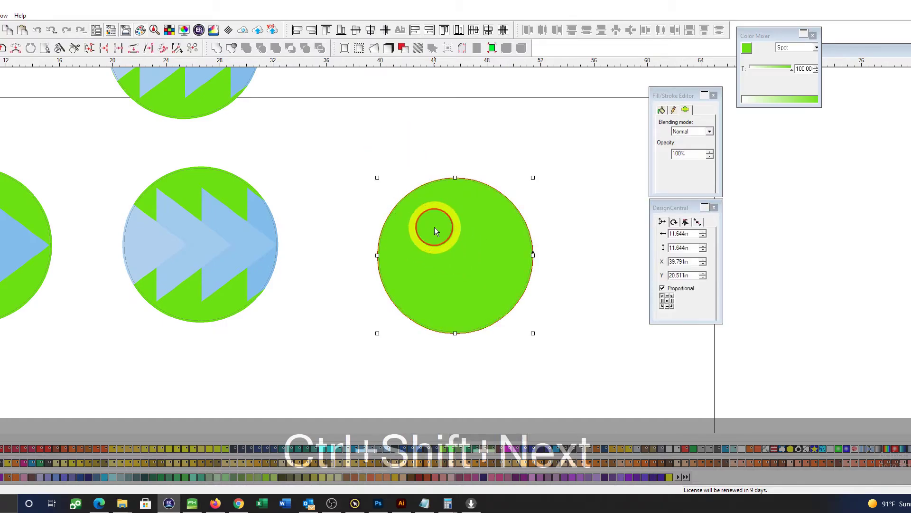
{"action": "key", "text": "shift+Page_Down"}
{"action": "key", "text": "ctrl+space"}
{"action": "left_click_drag", "start_coordinate": [483, 262], "coordinate": [402, 156]}
{"action": "left_click", "coordinate": [448, 204]}
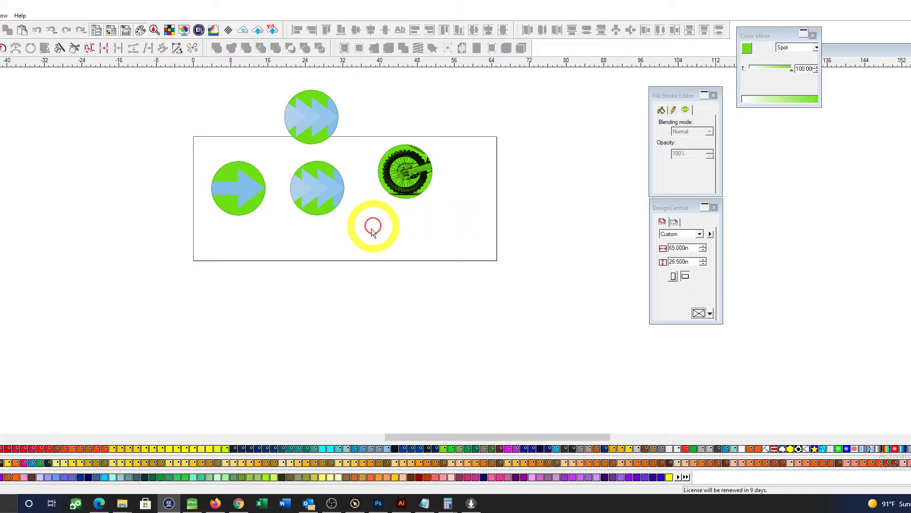
{"action": "left_click", "coordinate": [352, 284]}
{"action": "left_click", "coordinate": [54, 249]}
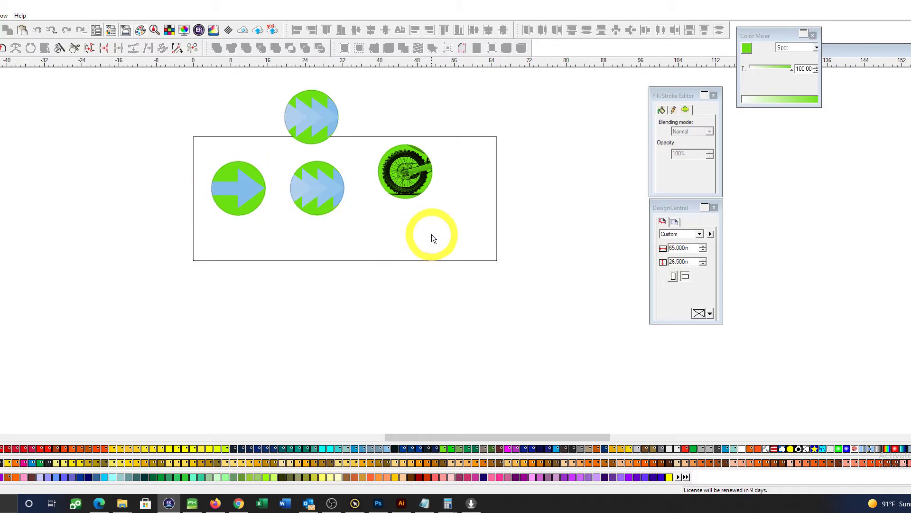
Move the wheel emblem above the page and place a copy of the upper masked arrow emblem near the page's lower edge
{"action": "left_click_drag", "start_coordinate": [406, 173], "coordinate": [413, 110]}
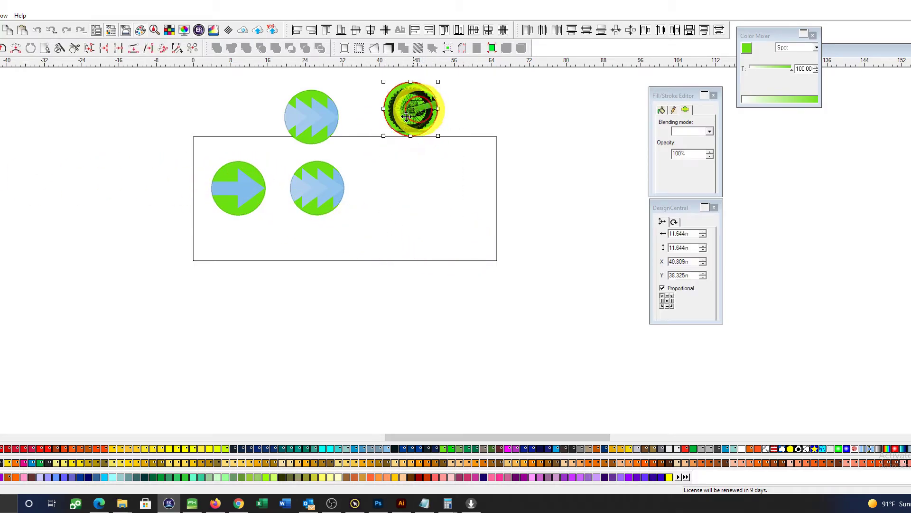
{"action": "left_click", "coordinate": [306, 123]}
{"action": "left_click_drag", "start_coordinate": [307, 123], "coordinate": [411, 241]}
Unmask the copied arrow emblem to release its full-length arrows from the circle
{"action": "key", "text": "z"}
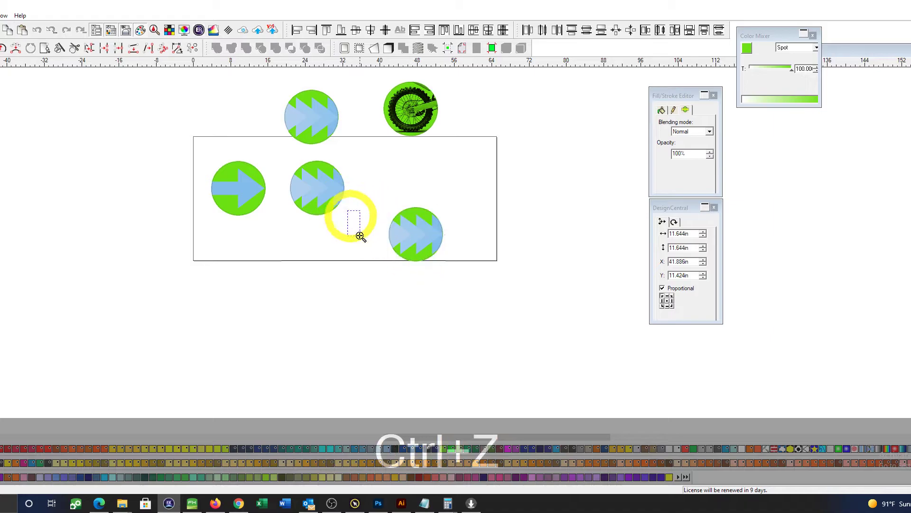
{"action": "left_click_drag", "start_coordinate": [348, 209], "coordinate": [497, 324]}
{"action": "key", "text": "space"}
{"action": "left_click_drag", "start_coordinate": [503, 232], "coordinate": [497, 309]}
{"action": "key", "text": "ctrl+alt"}
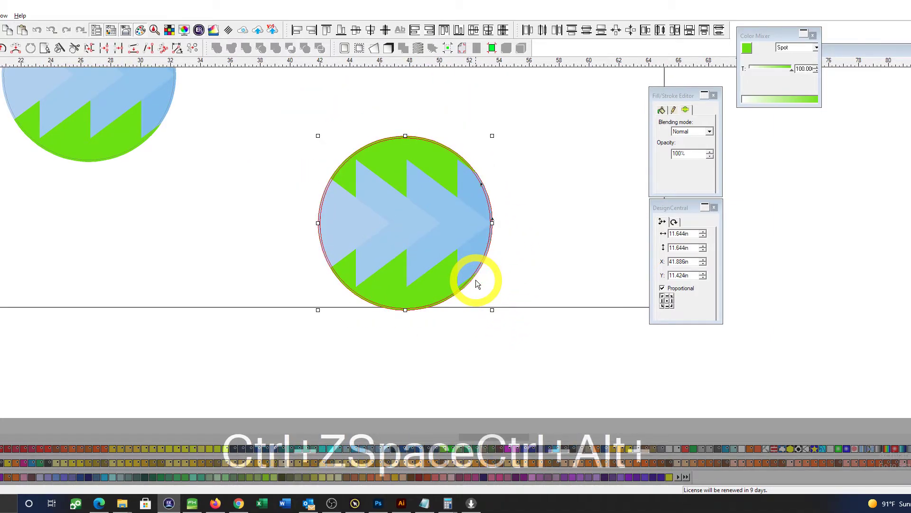
{"action": "left_click", "coordinate": [526, 247]}
{"action": "left_click", "coordinate": [426, 212]}
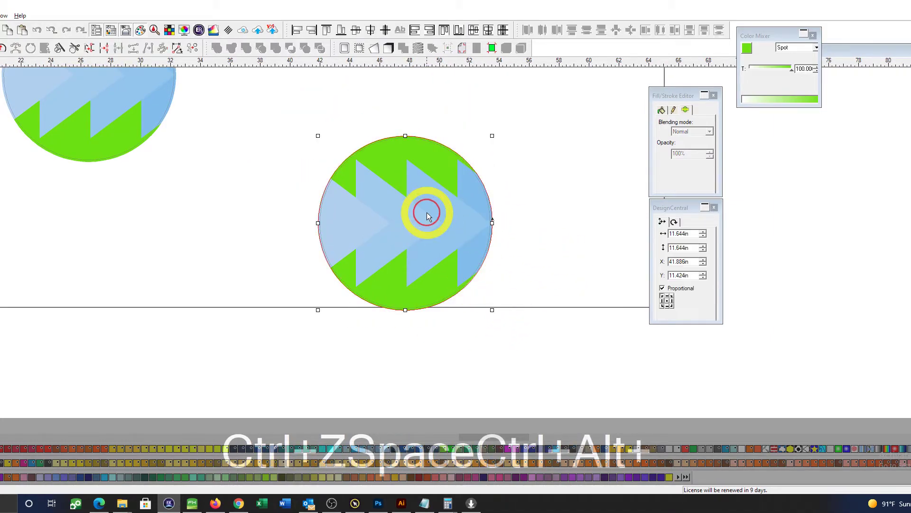
{"action": "key", "text": "ctrl+alt+u"}
Move the green circle that served as the mask off the arrows to below the page
{"action": "left_click", "coordinate": [575, 164]}
{"action": "left_click", "coordinate": [504, 235]}
{"action": "left_click", "coordinate": [456, 236]}
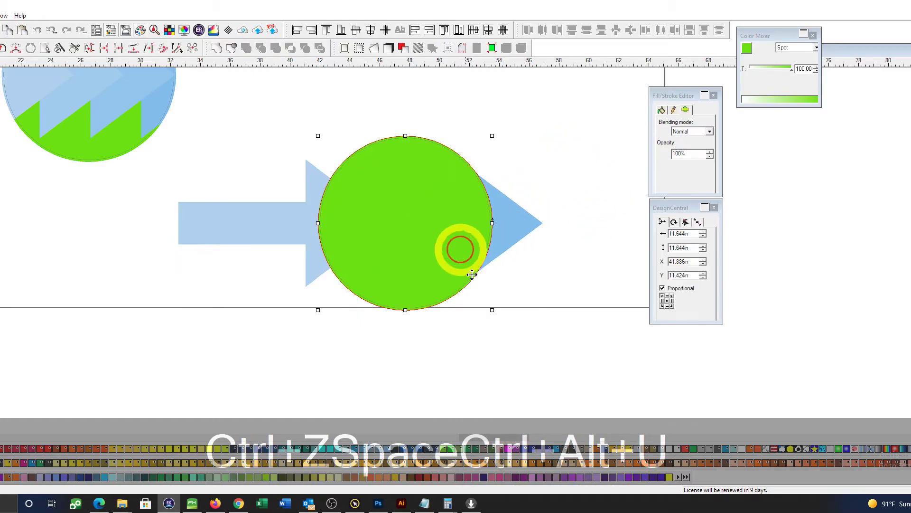
{"action": "scroll", "coordinate": [511, 278], "scroll_direction": "down", "scroll_amount": 1}
{"action": "key", "text": "ctrl+space"}
{"action": "left_click_drag", "start_coordinate": [553, 303], "coordinate": [530, 235]}
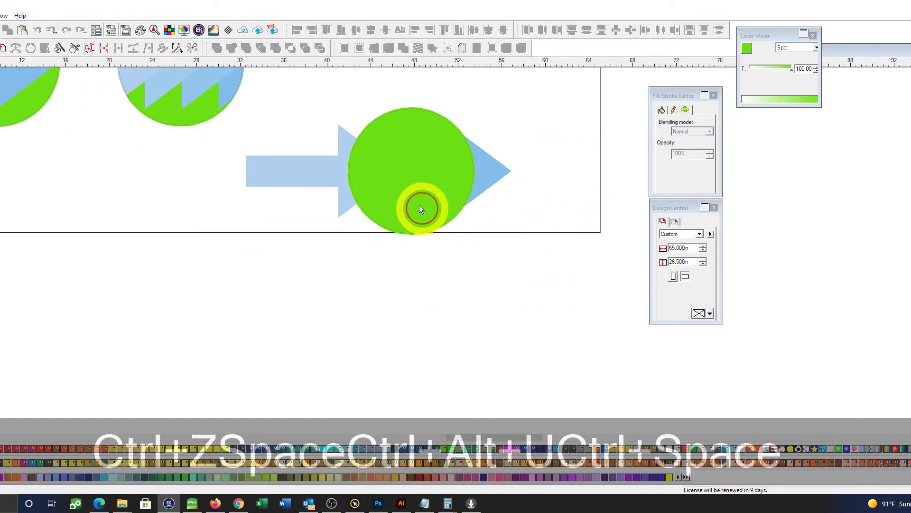
{"action": "left_click", "coordinate": [416, 213]}
{"action": "left_click_drag", "start_coordinate": [398, 185], "coordinate": [544, 329]}
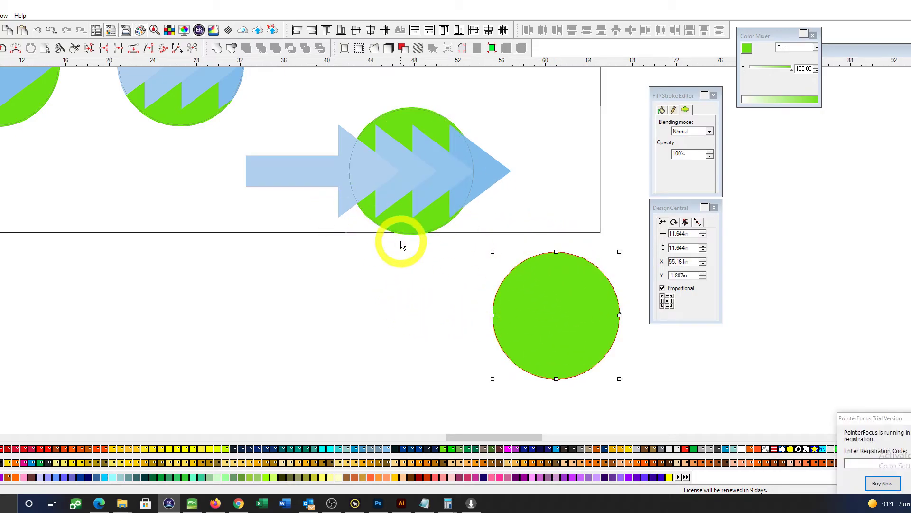
Shift the loose green circle under the arrows, make a duplicate of it, and delete the duplicate
{"action": "left_click_drag", "start_coordinate": [447, 282], "coordinate": [406, 301]}
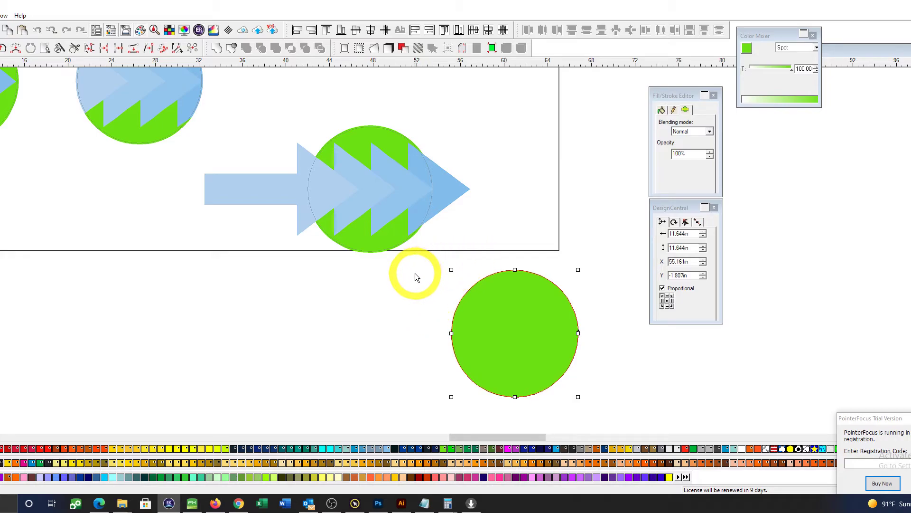
{"action": "left_click_drag", "start_coordinate": [503, 282], "coordinate": [462, 313]}
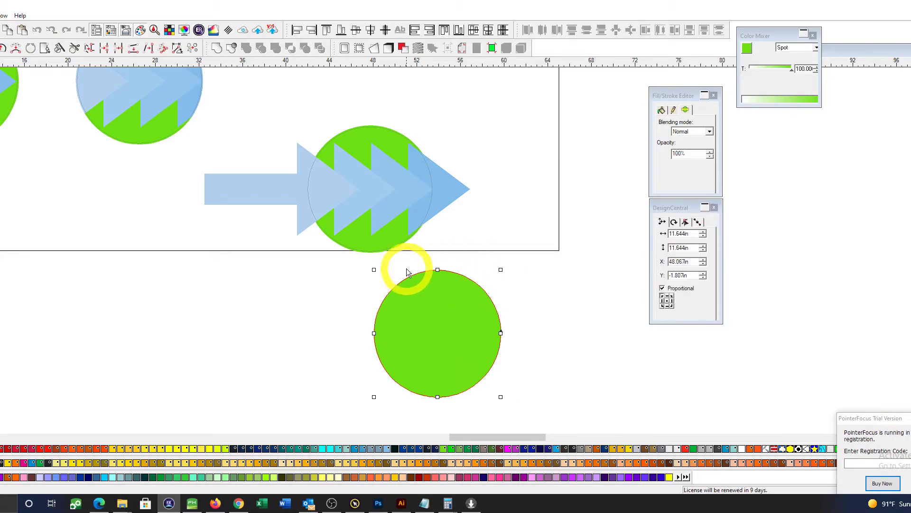
{"action": "left_click_drag", "start_coordinate": [455, 382], "coordinate": [242, 322]}
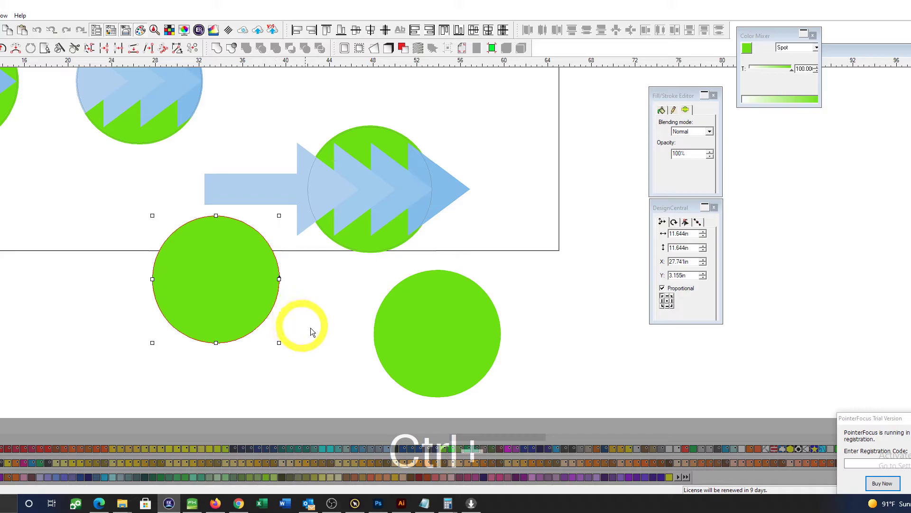
{"action": "left_click_drag", "start_coordinate": [218, 295], "coordinate": [608, 385]}
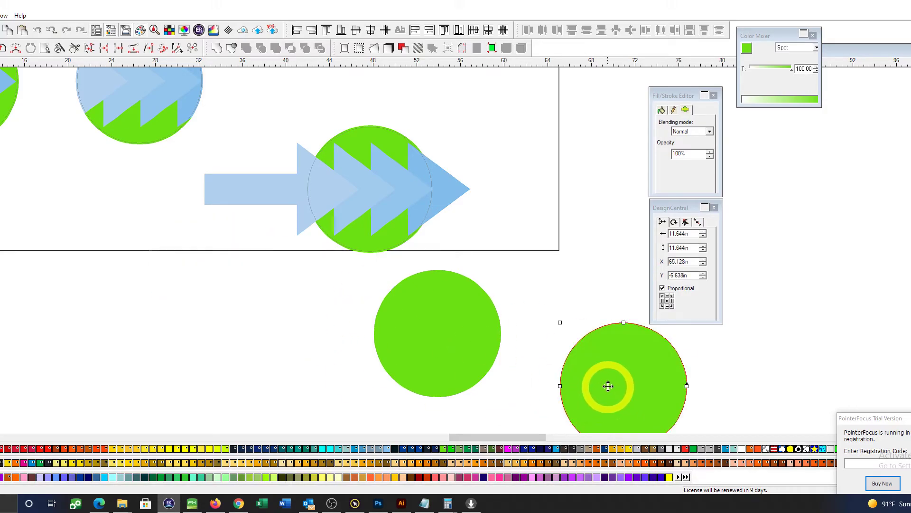
{"action": "key", "text": "Delete"}
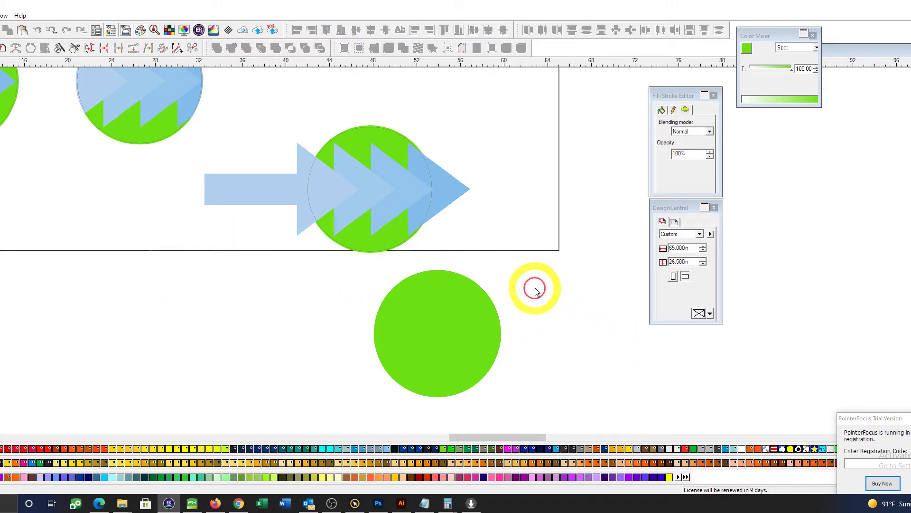
Move the loose green circle clear of the arrows, beyond the page's lower corner, and deselect it
{"action": "left_click_drag", "start_coordinate": [521, 282], "coordinate": [556, 281]}
{"action": "left_click_drag", "start_coordinate": [453, 313], "coordinate": [578, 308]}
{"action": "left_click_drag", "start_coordinate": [487, 280], "coordinate": [499, 313]}
{"action": "left_click", "coordinate": [500, 314]}
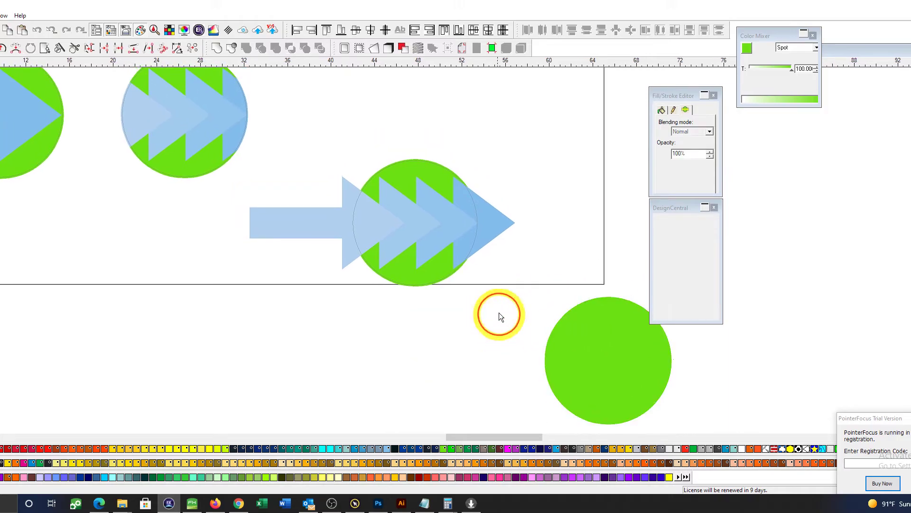
Apply a stripes effect to the overlapping light blue arrows with the stripe count set to 100
{"action": "left_click", "coordinate": [481, 199]}
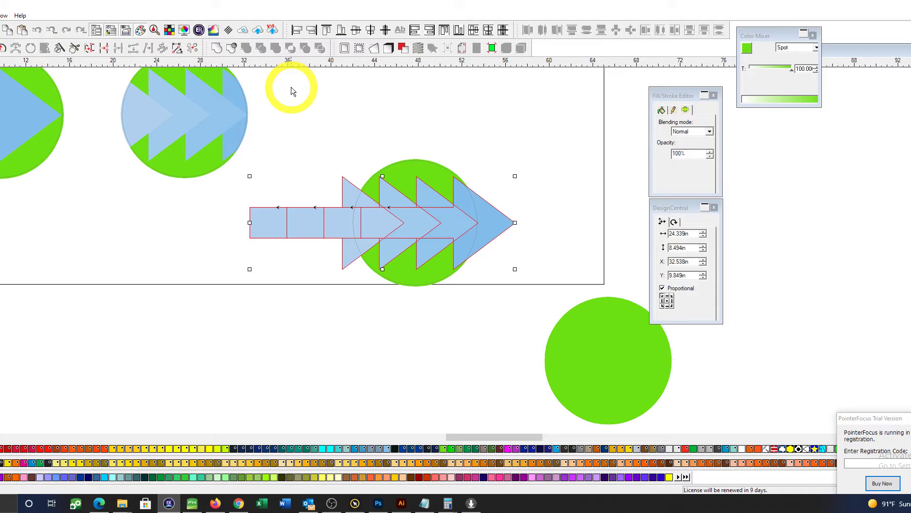
{"action": "left_click", "coordinate": [418, 48]}
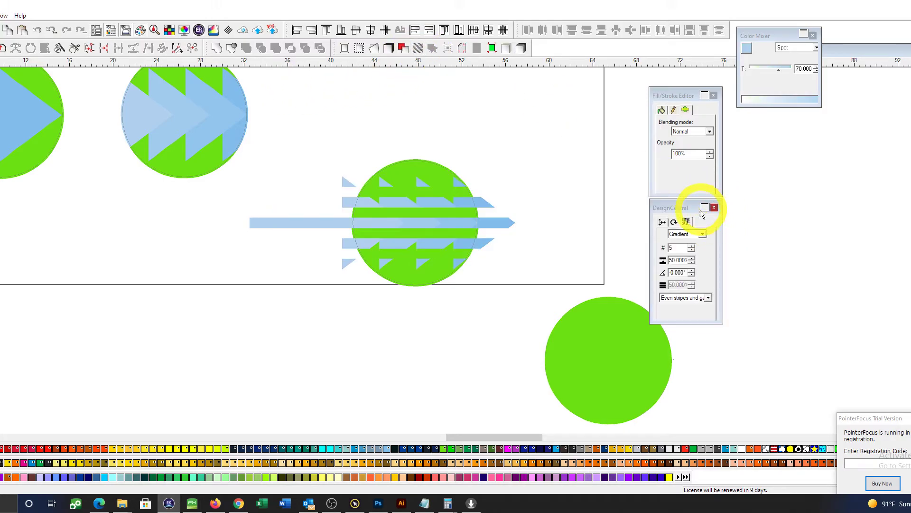
{"action": "type", "text": "100"}
{"action": "key", "text": "Return"}
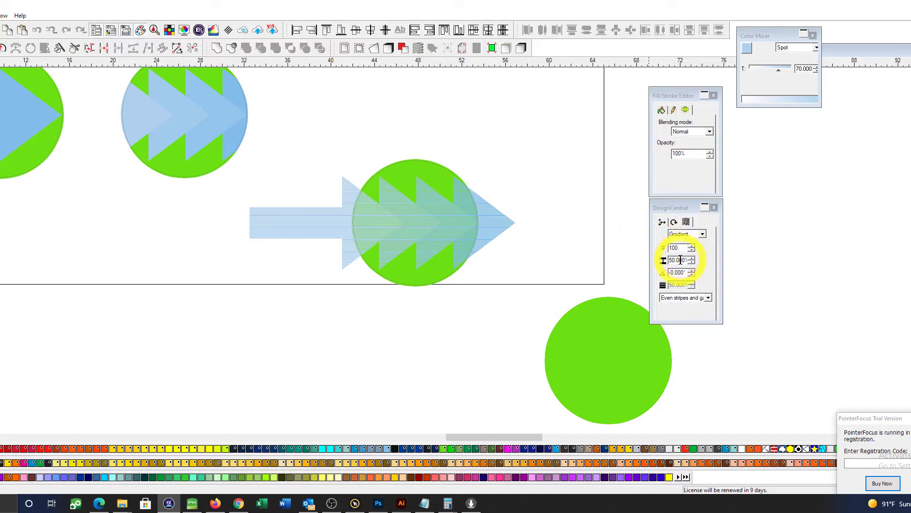
Apply a second stripes effect to the striped arrows, with a 30-degree angle and 80 stripes
{"action": "left_click", "coordinate": [510, 216]}
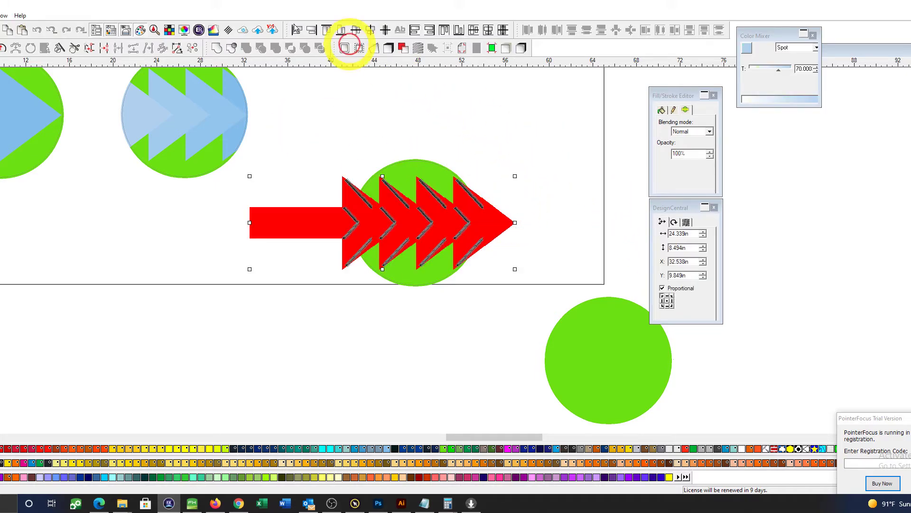
{"action": "left_click", "coordinate": [446, 78]}
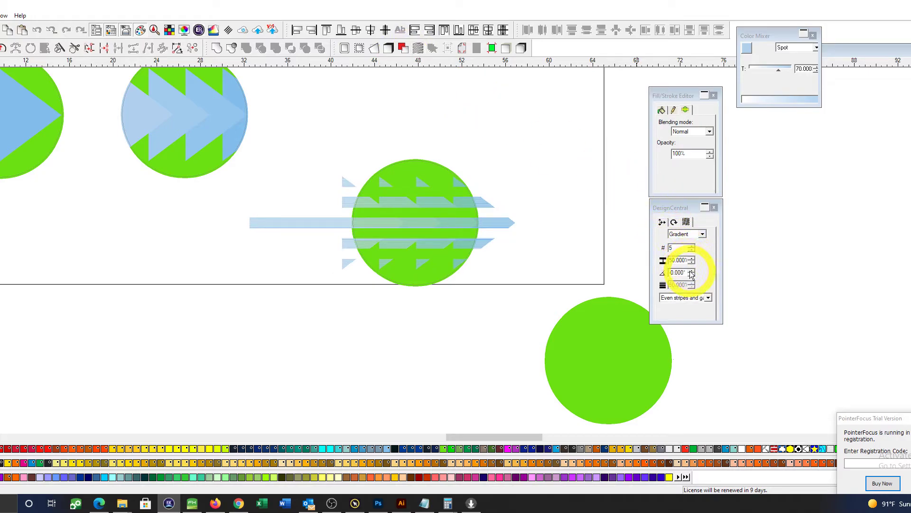
{"action": "left_click", "coordinate": [692, 271]}
{"action": "left_click", "coordinate": [691, 271]}
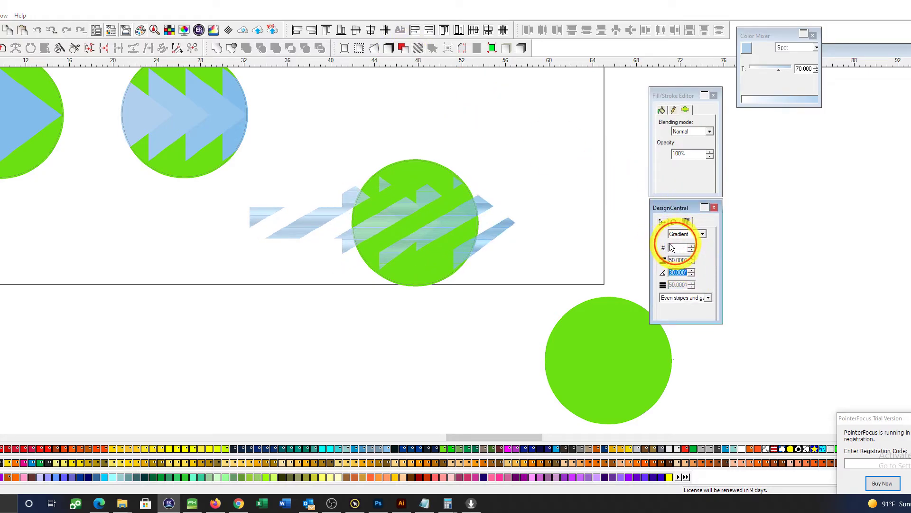
{"action": "left_click_drag", "start_coordinate": [678, 247], "coordinate": [651, 246]}
{"action": "type", "text": "80"}
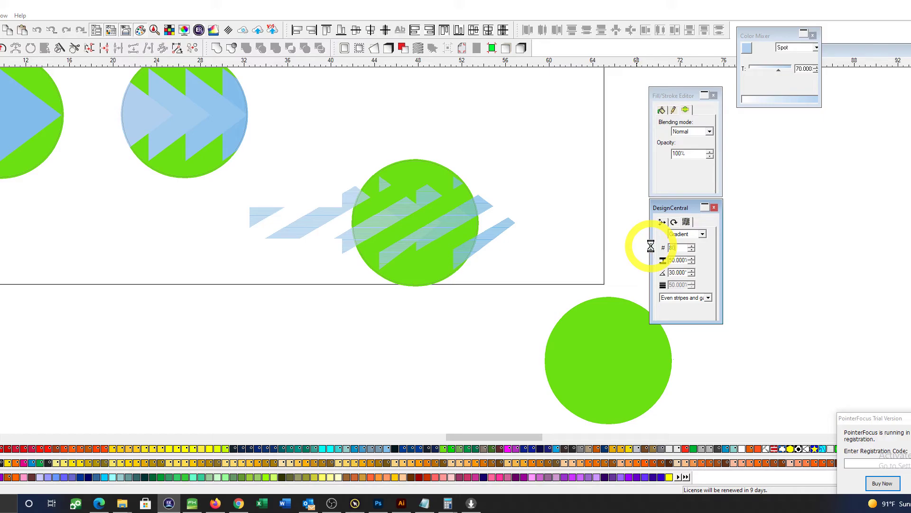
{"action": "key", "text": "Return"}
Examine the crossed stripe pattern of the arrows over the green circle up close
{"action": "left_click", "coordinate": [579, 288]}
{"action": "key", "text": "ctrl+space"}
{"action": "left_click_drag", "start_coordinate": [275, 157], "coordinate": [547, 247]}
{"action": "scroll", "coordinate": [583, 236], "scroll_direction": "down", "scroll_amount": 9}
{"action": "key", "text": "ctrl+space"}
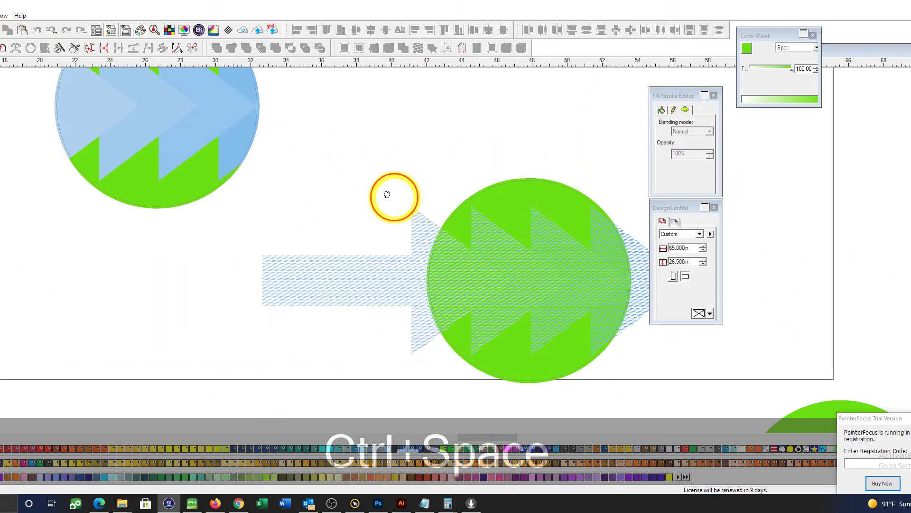
{"action": "left_click_drag", "start_coordinate": [395, 198], "coordinate": [343, 163]}
{"action": "left_click", "coordinate": [493, 222]}
{"action": "left_click_drag", "start_coordinate": [572, 273], "coordinate": [554, 265]}
{"action": "key", "text": "z"}
{"action": "left_click_drag", "start_coordinate": [301, 152], "coordinate": [524, 237]}
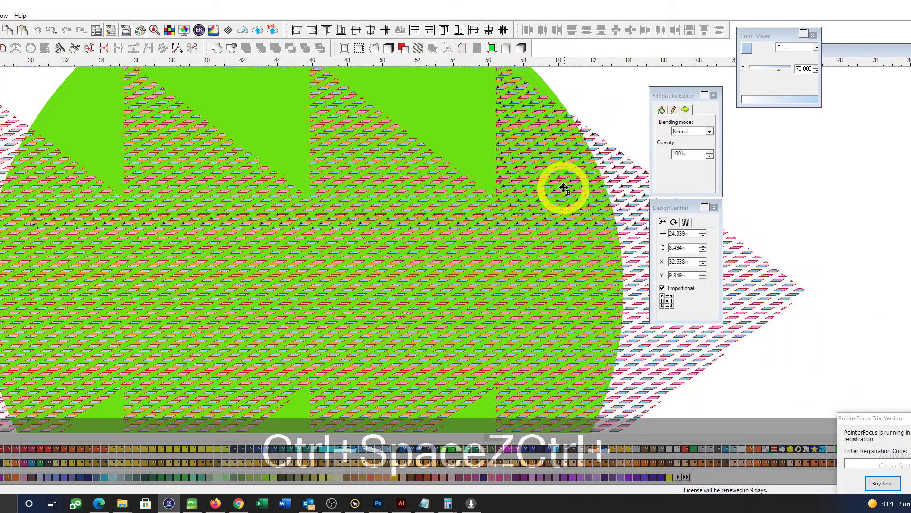
Separate the stripes effect of the arrows into plain shapes and group all the pieces
{"action": "left_click", "coordinate": [564, 188], "text": "ctrl"}
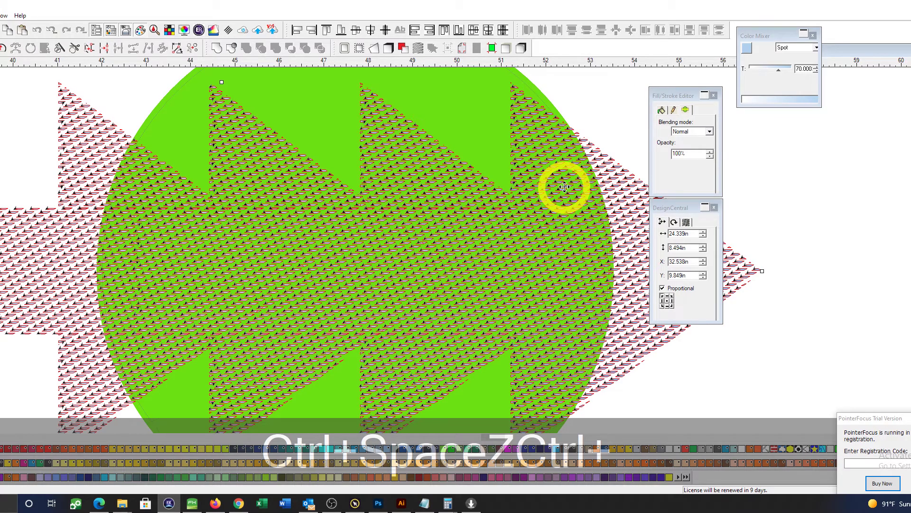
{"action": "left_click", "coordinate": [411, 219], "text": "ctrl"}
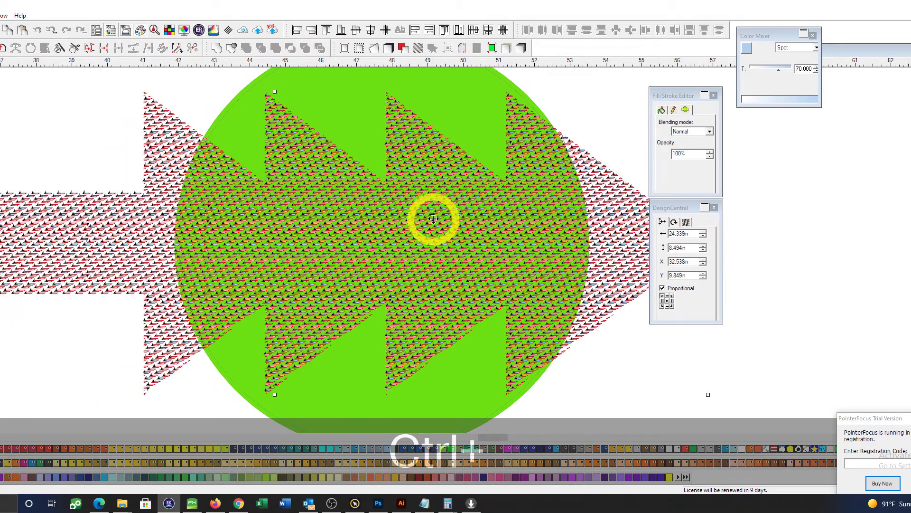
{"action": "left_click", "coordinate": [521, 49]}
{"action": "key", "text": "ctrl+g"}
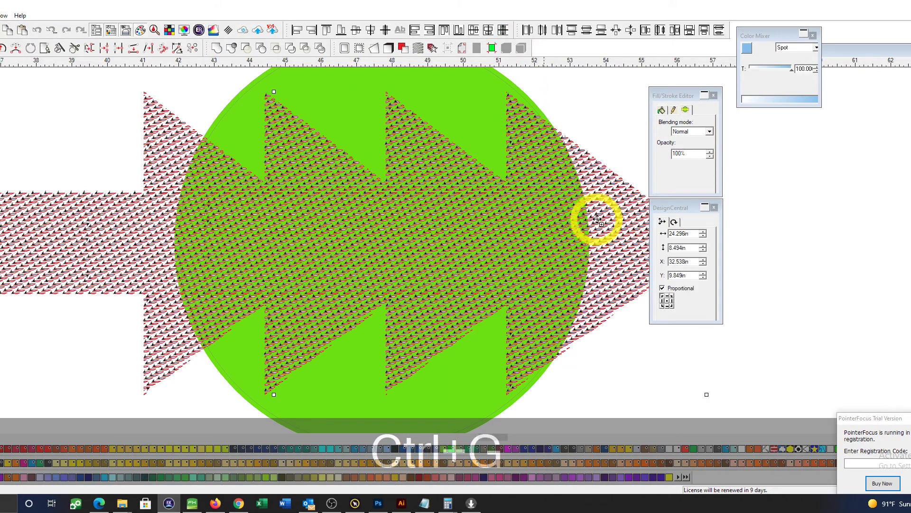
Select the green circle together with the grouped striped arrows and try to fuse them
{"action": "left_click", "coordinate": [620, 153]}
{"action": "scroll", "coordinate": [614, 177], "scroll_direction": "down", "scroll_amount": 4}
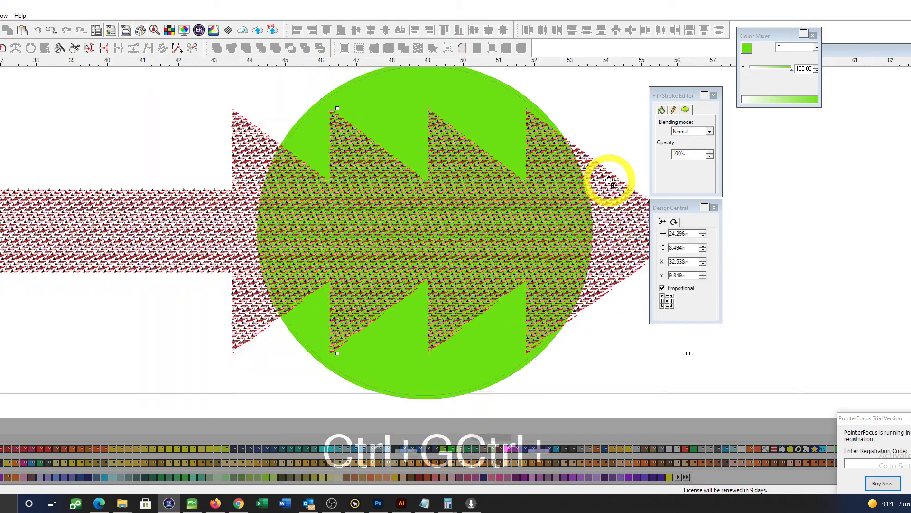
{"action": "left_click", "coordinate": [524, 147]}
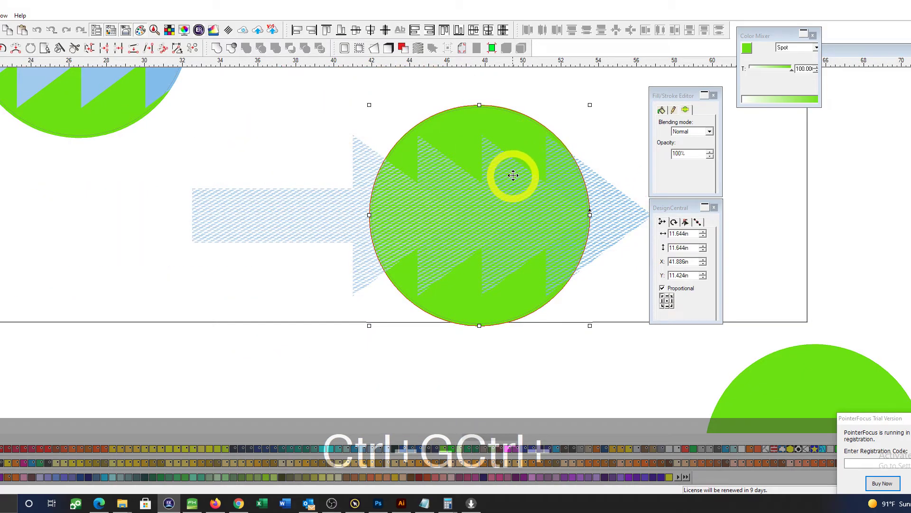
{"action": "left_click", "coordinate": [512, 202], "text": "shift"}
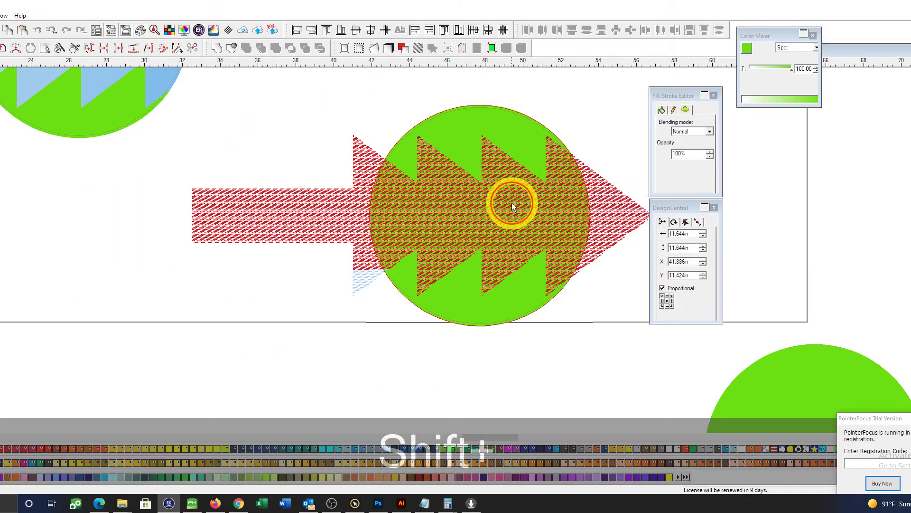
{"action": "key", "text": "shift+ctrl+alt+f"}
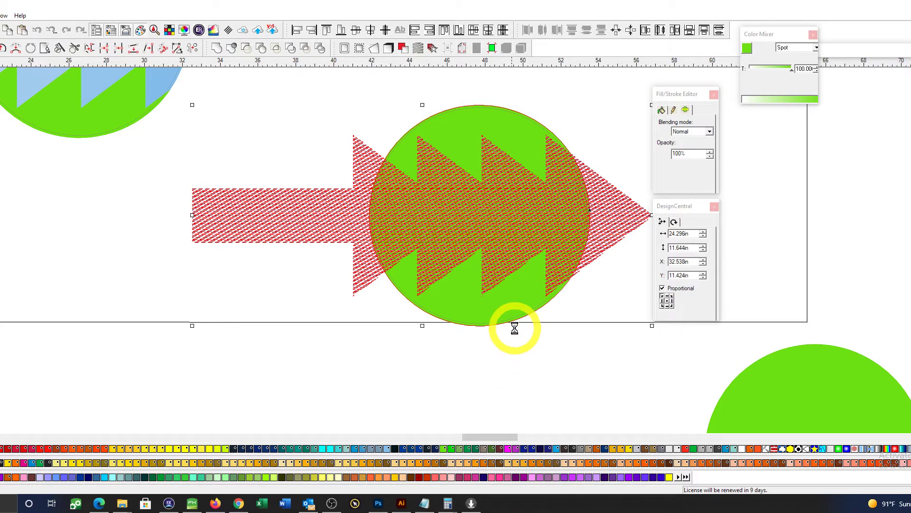
Open Windows Task Manager to check the frozen design program
{"action": "right_click", "coordinate": [515, 503]}
{"action": "left_click", "coordinate": [449, 336]}
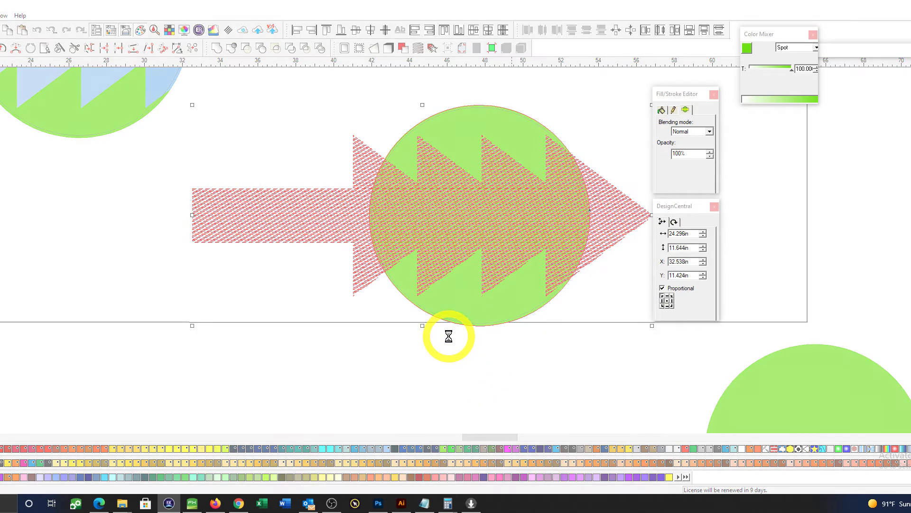
{"action": "right_click", "coordinate": [514, 506]}
{"action": "left_click", "coordinate": [535, 466]}
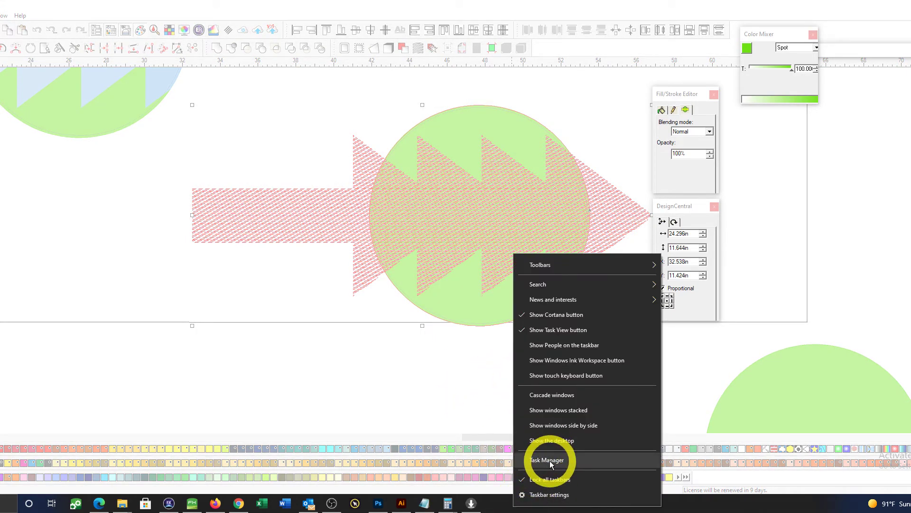
{"action": "left_click", "coordinate": [535, 464]}
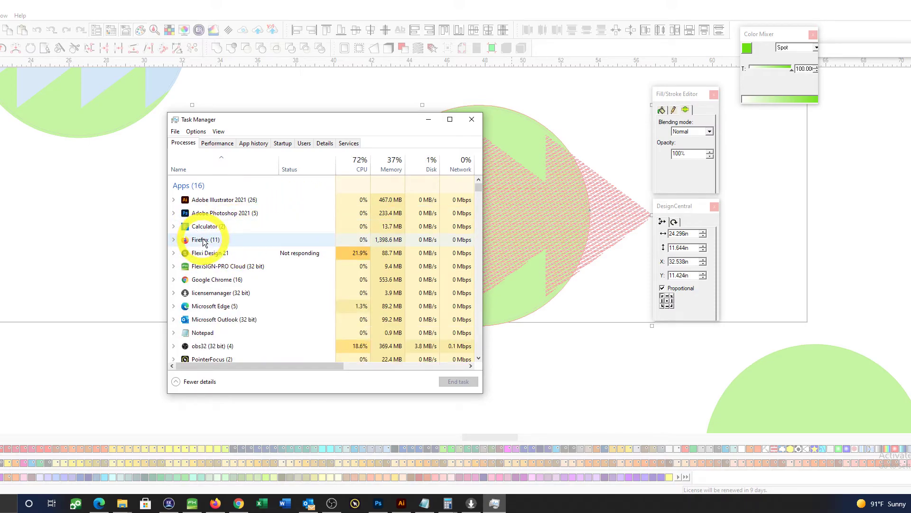
End the unresponsive Flexi Design 21 process in Task Manager
{"action": "left_click", "coordinate": [228, 258]}
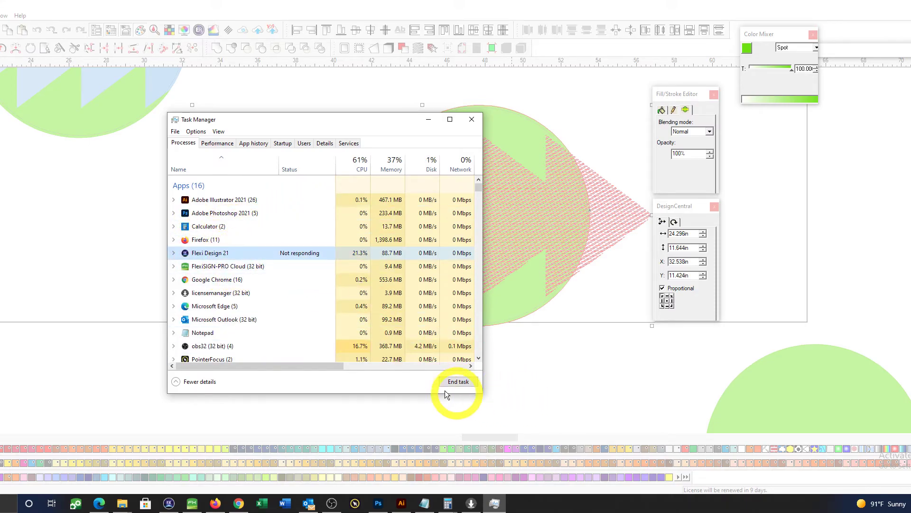
{"action": "left_click", "coordinate": [174, 253]}
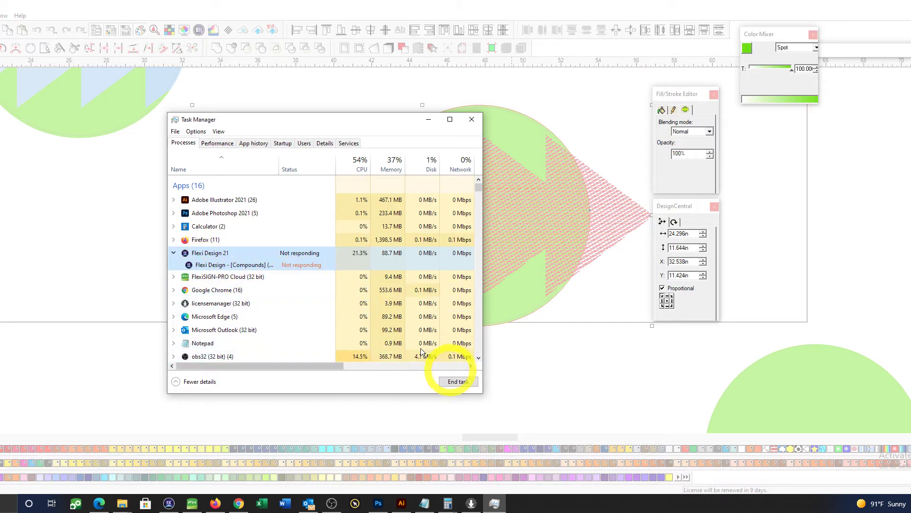
{"action": "left_click", "coordinate": [460, 382]}
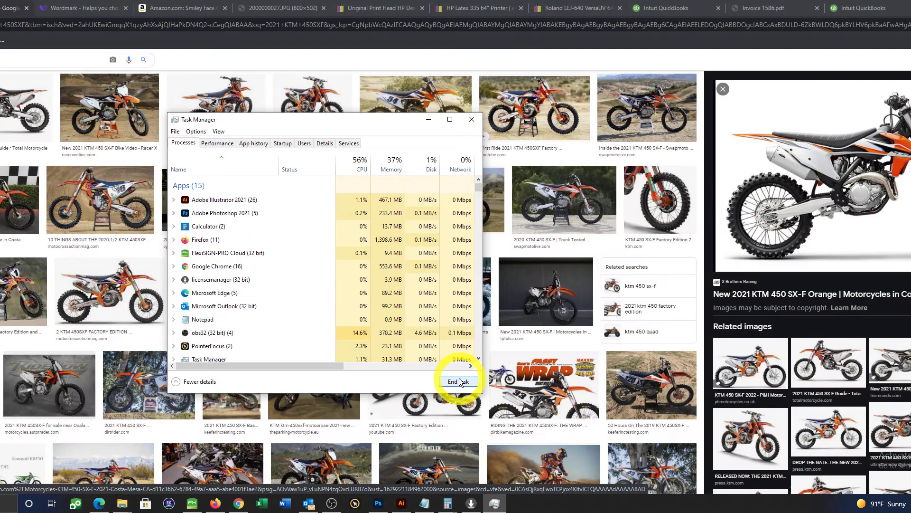
Relaunch Flexi Design, minimize Task Manager and bring the blank design page to the front
{"action": "left_click", "coordinate": [170, 501]}
{"action": "left_click", "coordinate": [427, 119]}
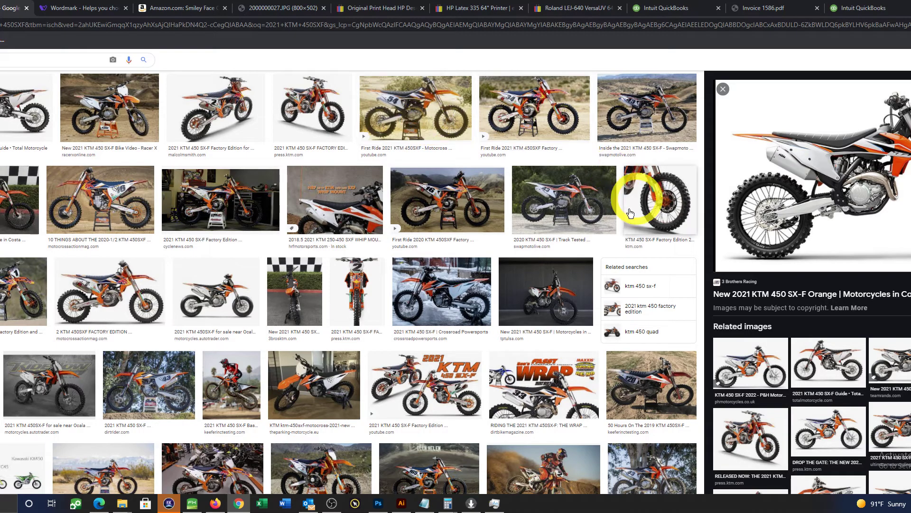
{"action": "left_click", "coordinate": [176, 505]}
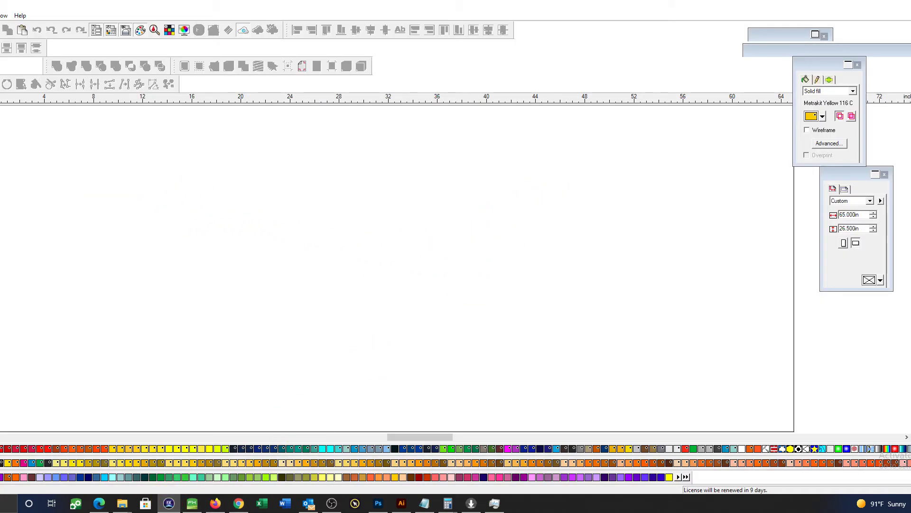
Draw a solid yellow circle with a radius of about 7.3 in on the blank page
{"action": "left_click_drag", "start_coordinate": [300, 280], "coordinate": [368, 339]}
{"action": "key", "text": "ctrl+v"}
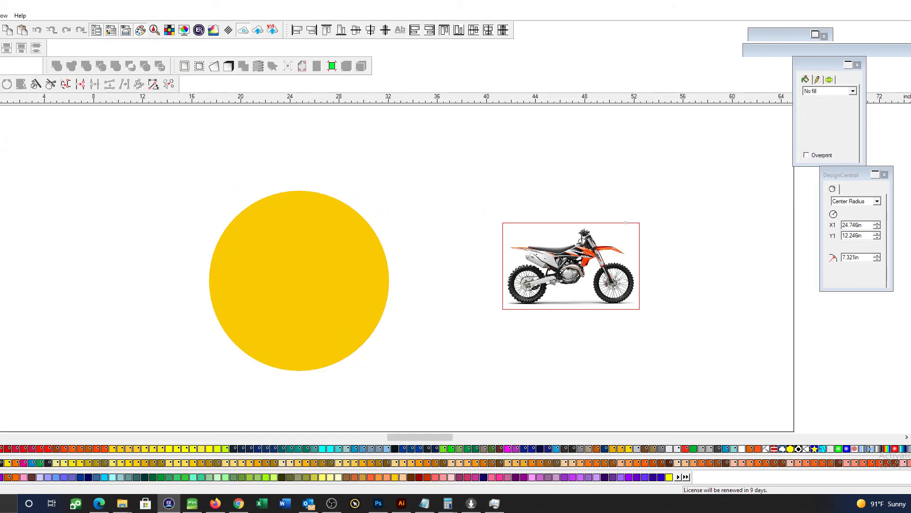
{"action": "key", "text": "Escape"}
{"action": "left_click", "coordinate": [559, 260]}
{"action": "key", "text": "Delete"}
Duplicate the yellow circle and place the copy beside the original with a gap between them, at about X 36.5 in, Y 20.7 in
{"action": "left_click", "coordinate": [346, 279]}
{"action": "left_click_drag", "start_coordinate": [341, 278], "coordinate": [502, 262], "text": "ctrl"}
{"action": "left_click", "coordinate": [317, 284]}
{"action": "scroll", "coordinate": [317, 285], "scroll_direction": "down", "scroll_amount": 1}
{"action": "scroll", "coordinate": [319, 285], "scroll_direction": "down", "scroll_amount": 1}
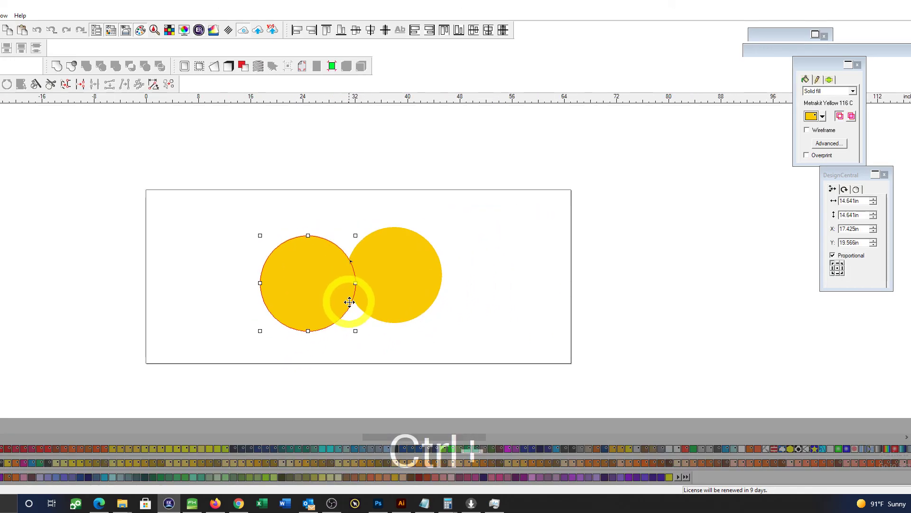
{"action": "left_click", "coordinate": [424, 303], "text": "ctrl+shift"}
{"action": "left_click_drag", "start_coordinate": [414, 286], "coordinate": [452, 285]}
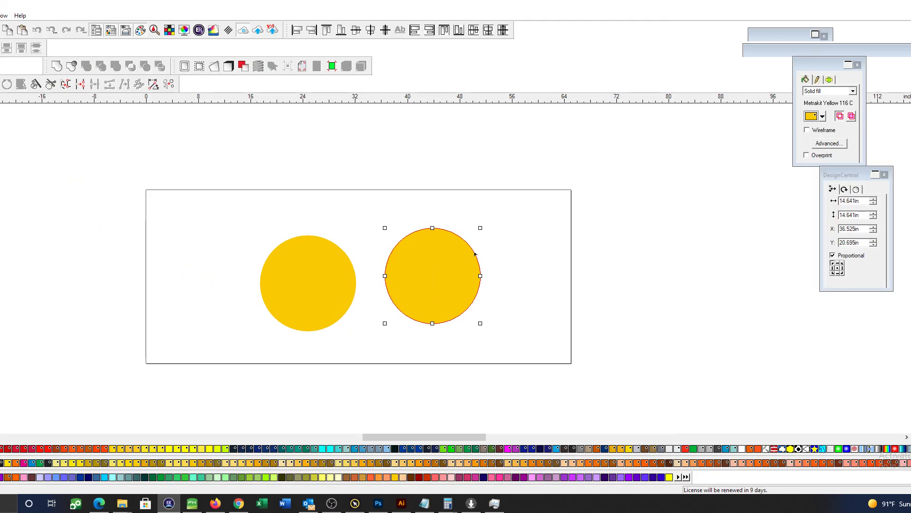